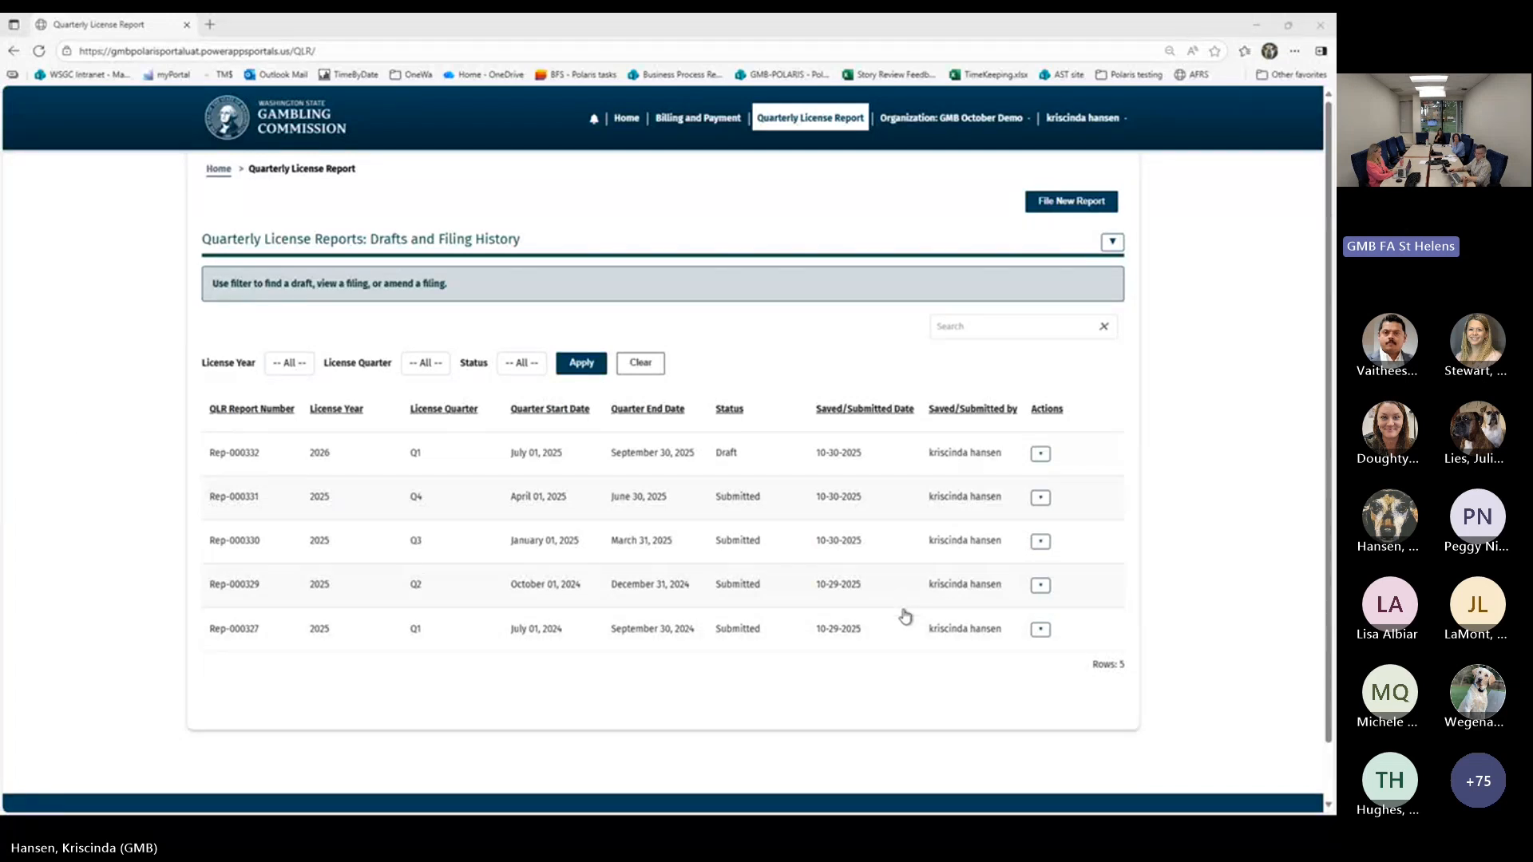
Continue the draft quarterly license report for license year 2026 Q1 and proceed past its QLR details to the Manufacturer section
{"action": "left_click", "coordinate": [1041, 630]}
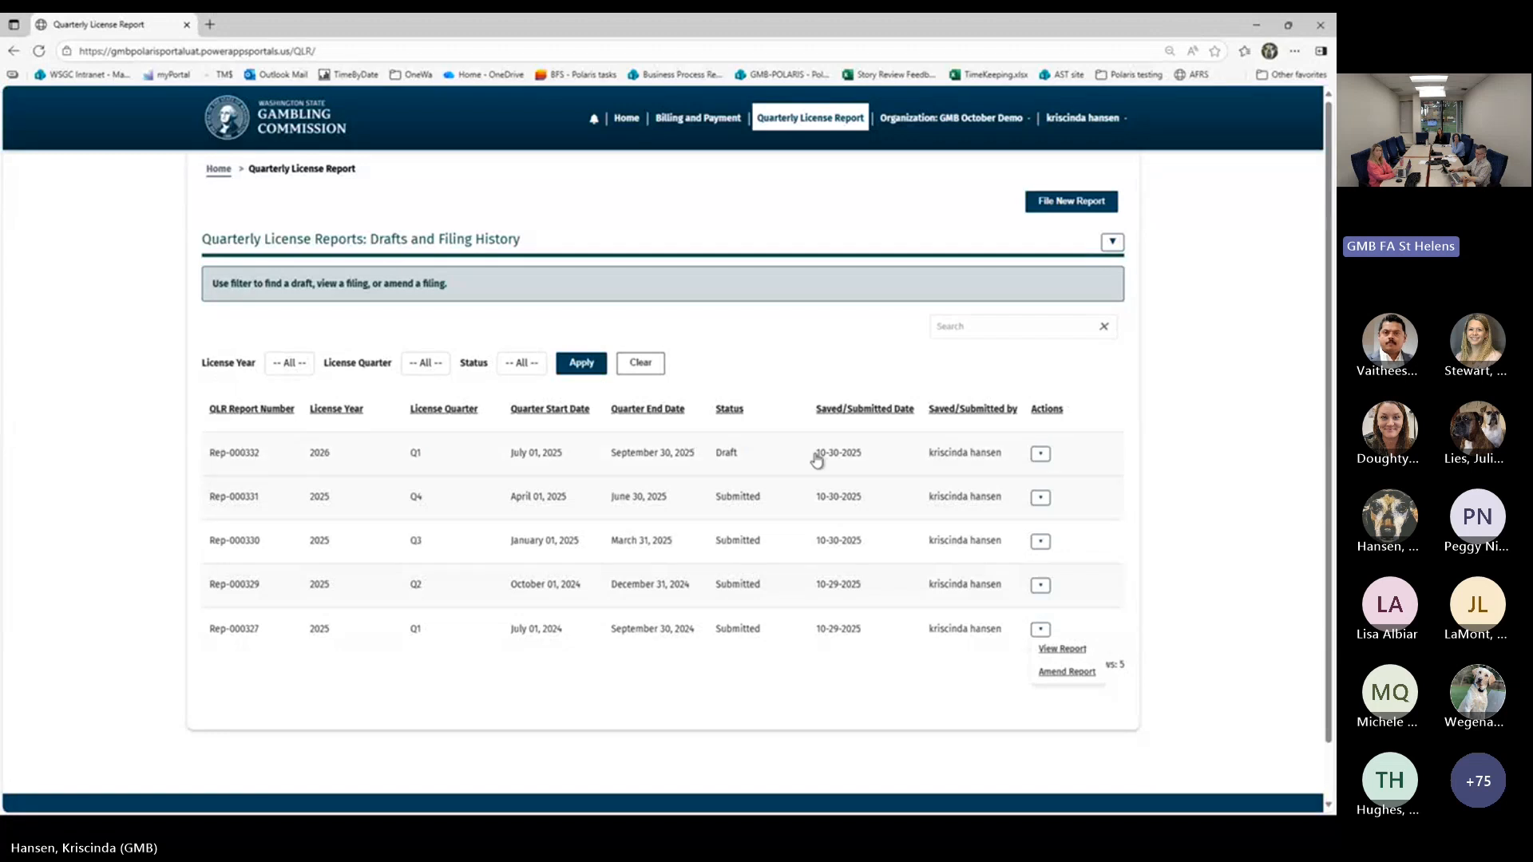
{"action": "left_click", "coordinate": [1041, 454]}
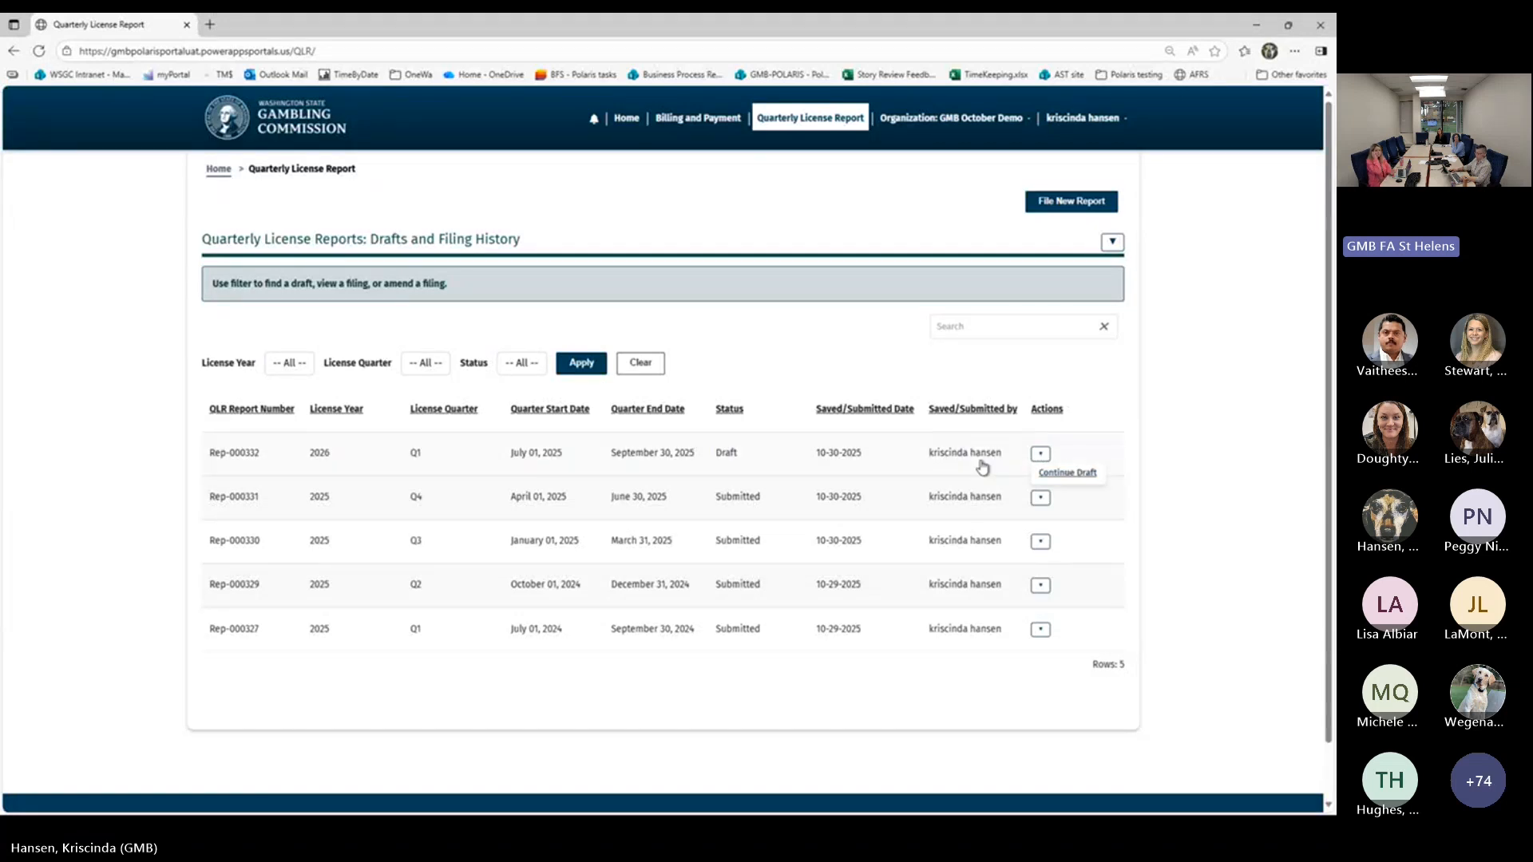
{"action": "left_click", "coordinate": [1056, 478]}
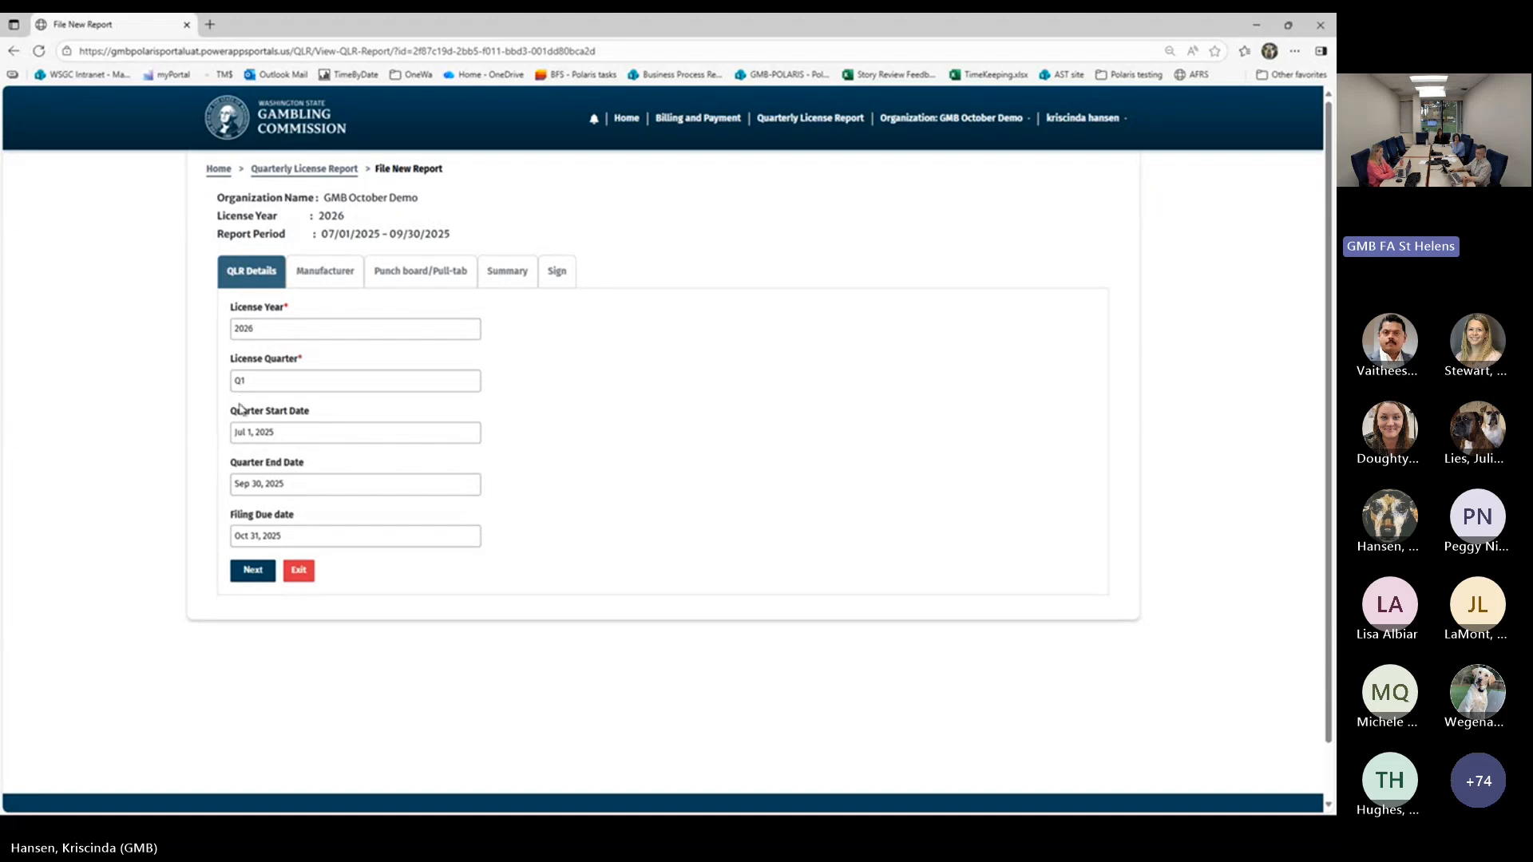
{"action": "left_click", "coordinate": [252, 571]}
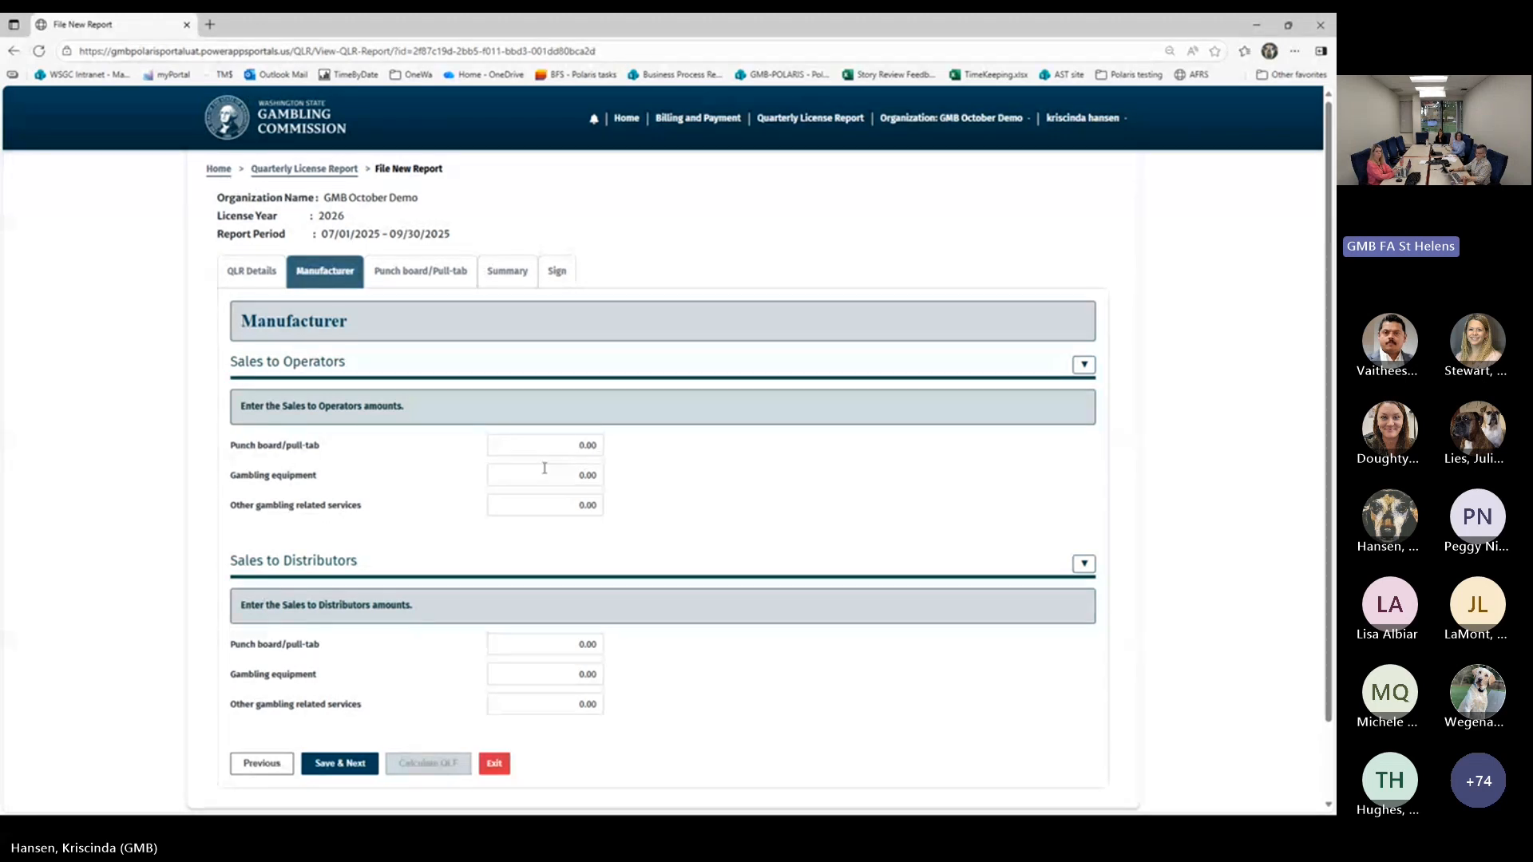
Set the punch board/pull-tab amount under Sales to Operators to 8500.00
{"action": "left_click", "coordinate": [535, 445]}
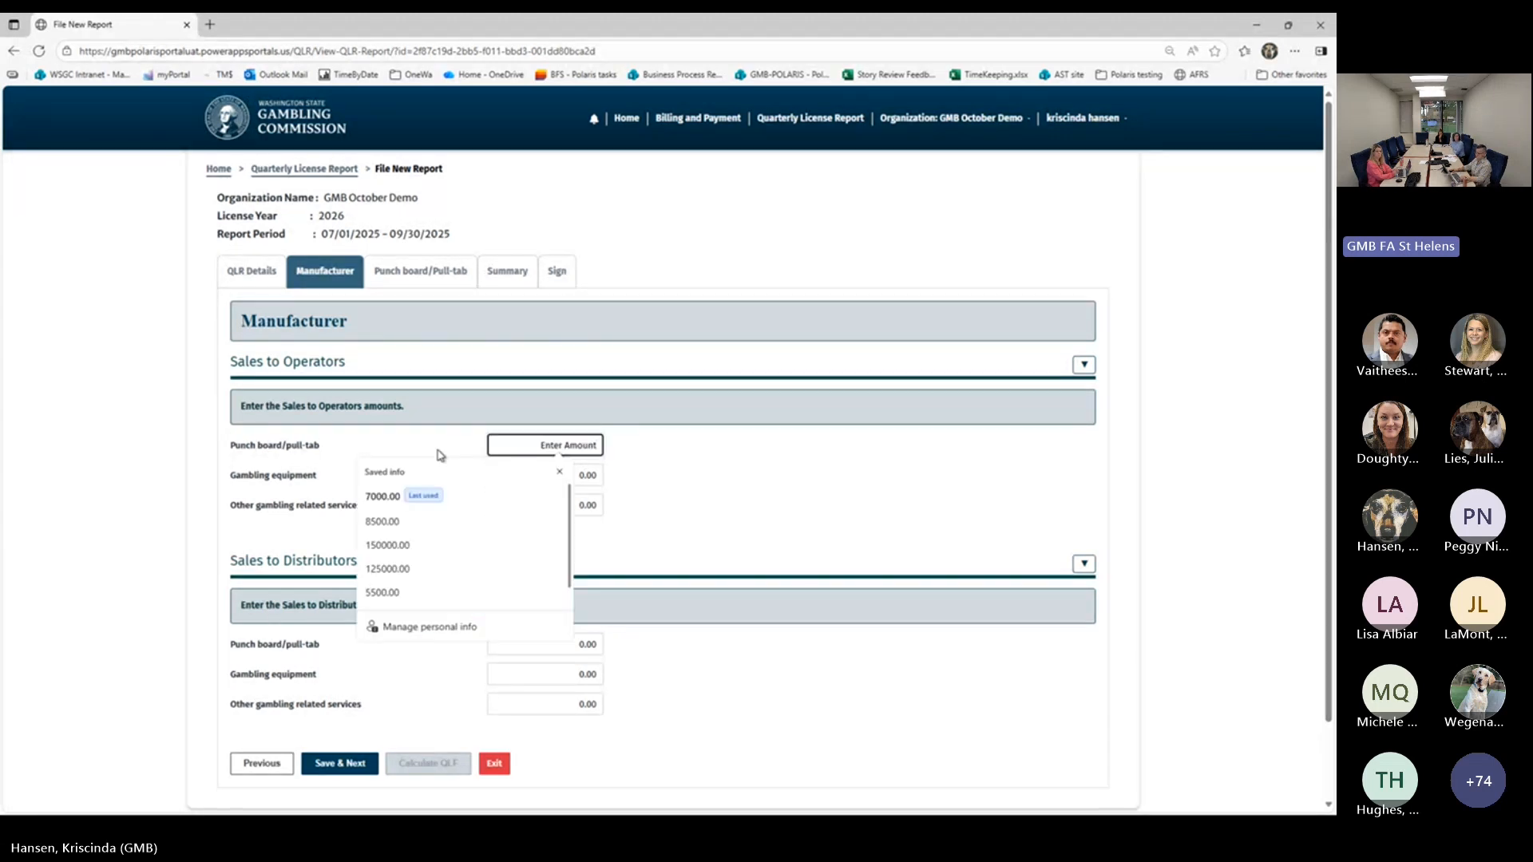
{"action": "left_click", "coordinate": [526, 515]}
{"action": "left_click", "coordinate": [771, 515]}
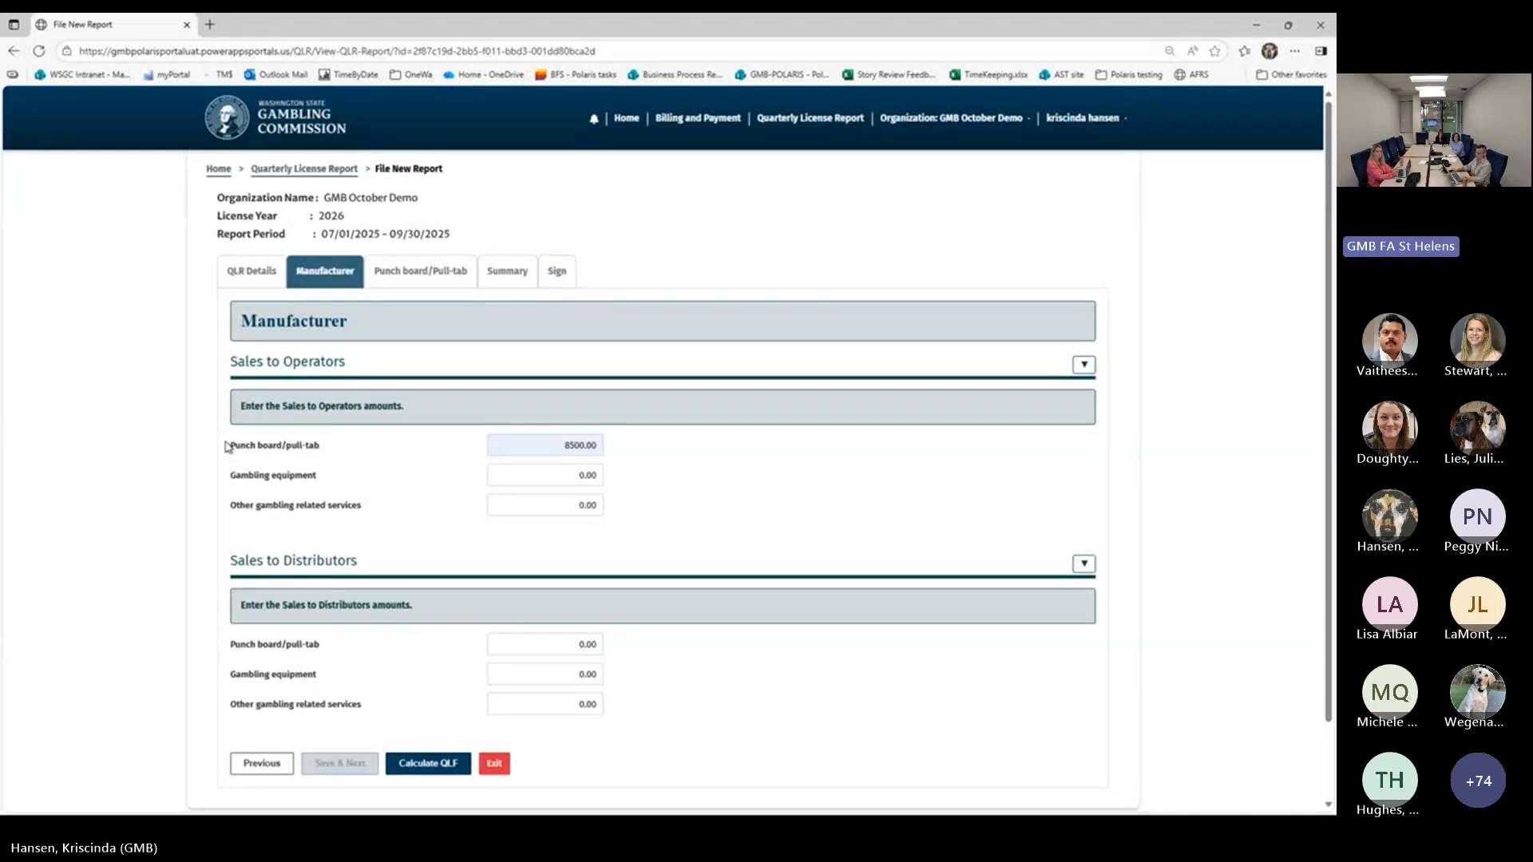
Set the punch board/pull-tab amount under Sales to Distributors to 2500.00 and calculate the manufacturer's quarterly license fee
{"action": "scroll", "coordinate": [228, 451], "scroll_direction": "down", "scroll_amount": 1}
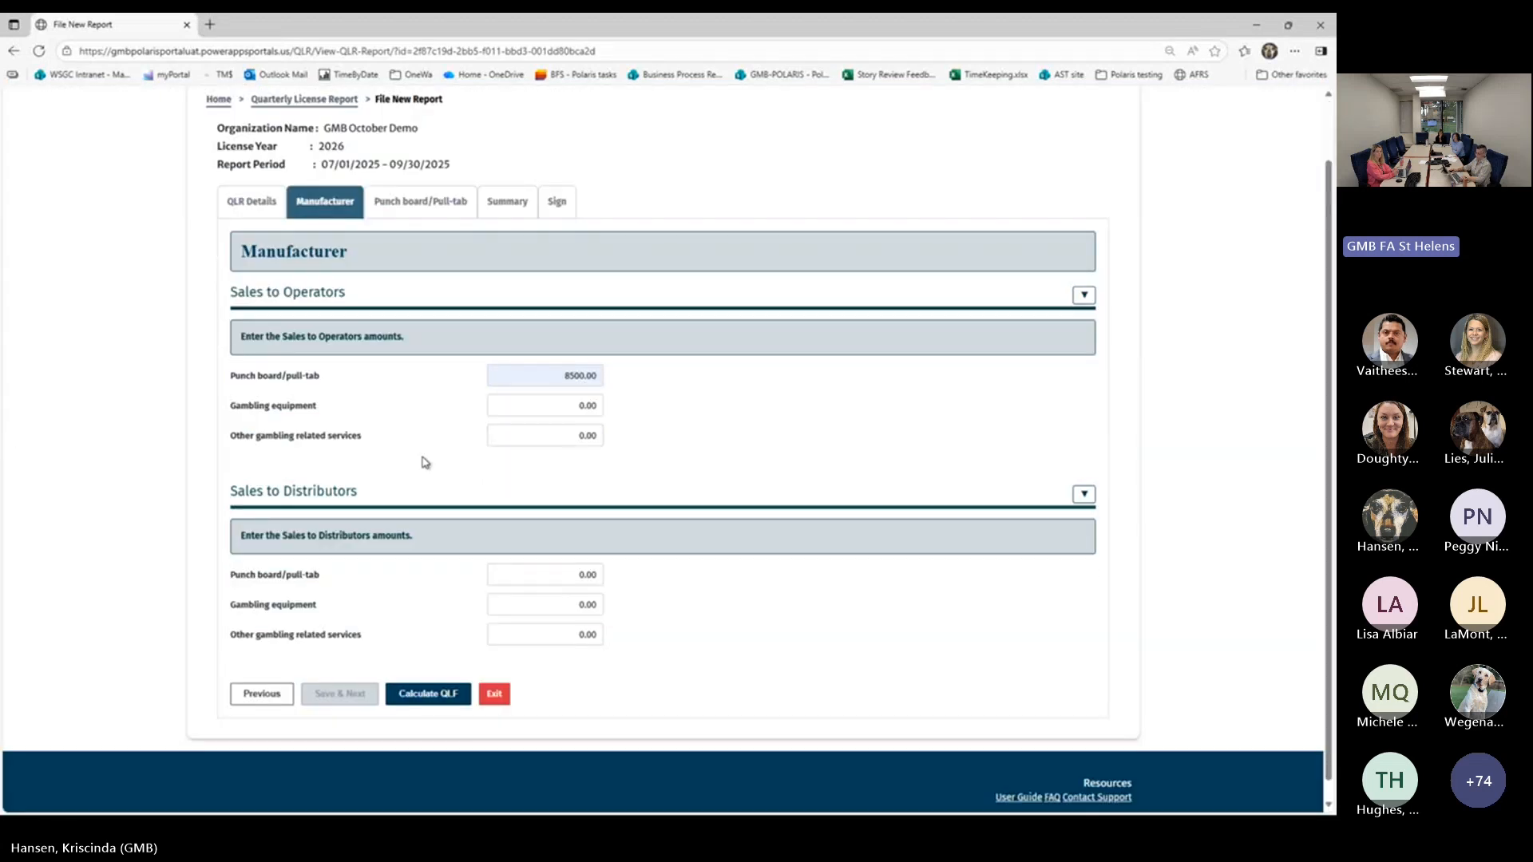
{"action": "left_click", "coordinate": [571, 575]}
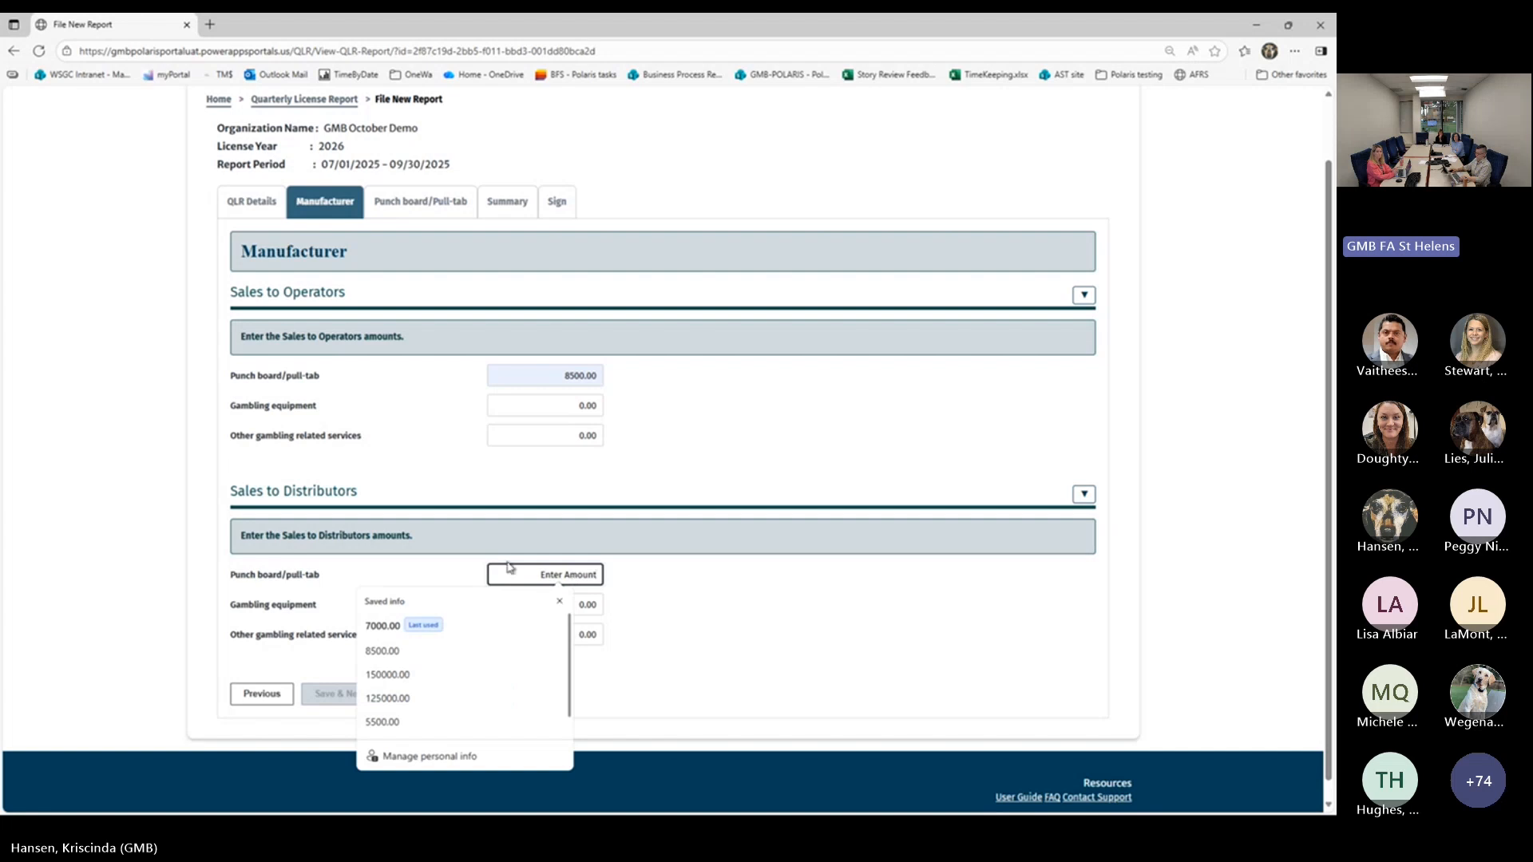
{"action": "type", "text": "2500"}
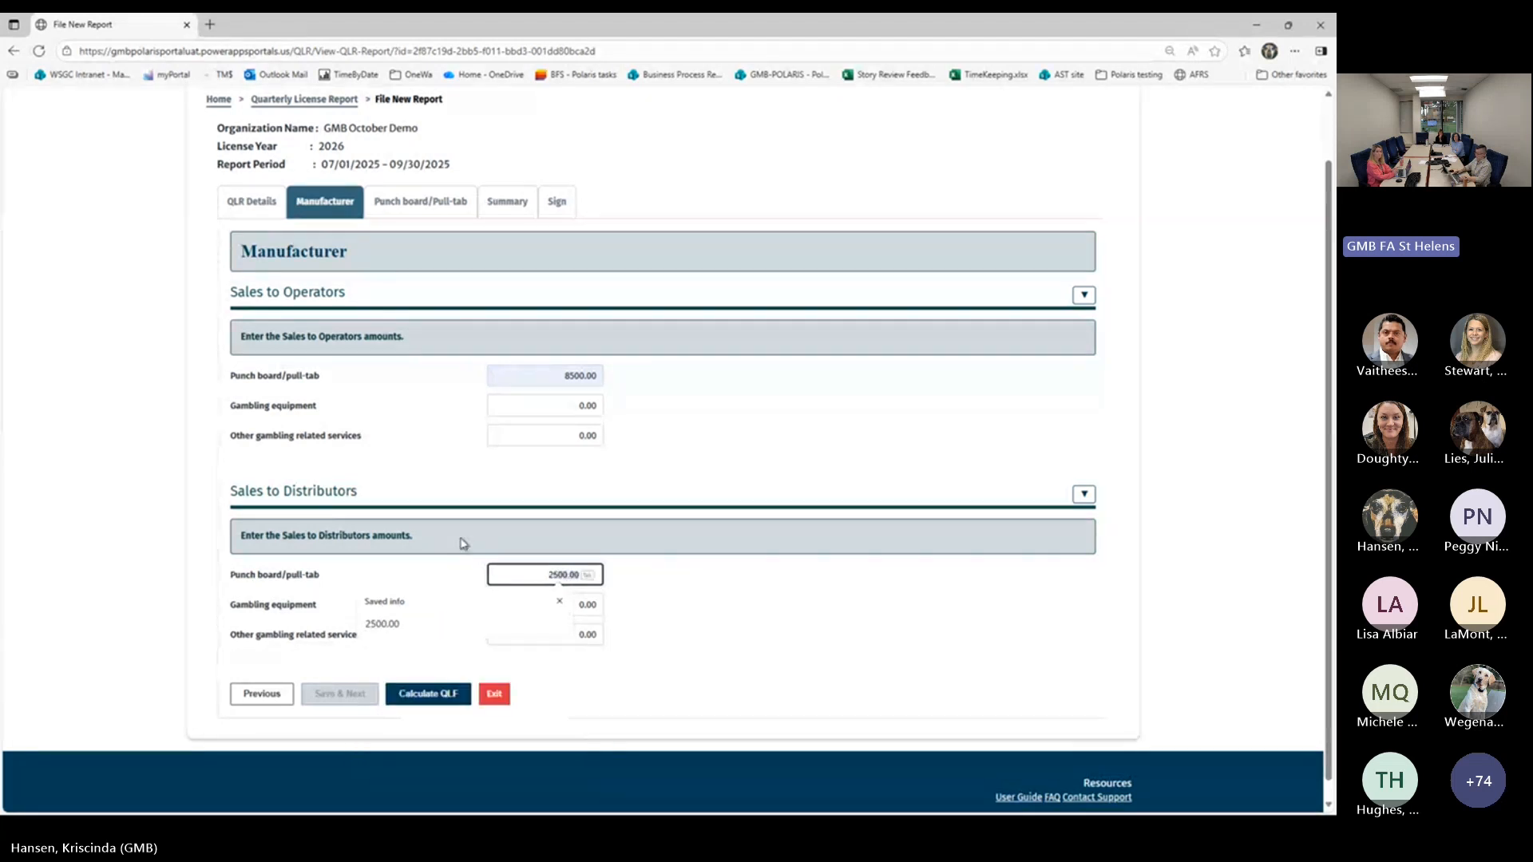
{"action": "key", "text": "Tab"}
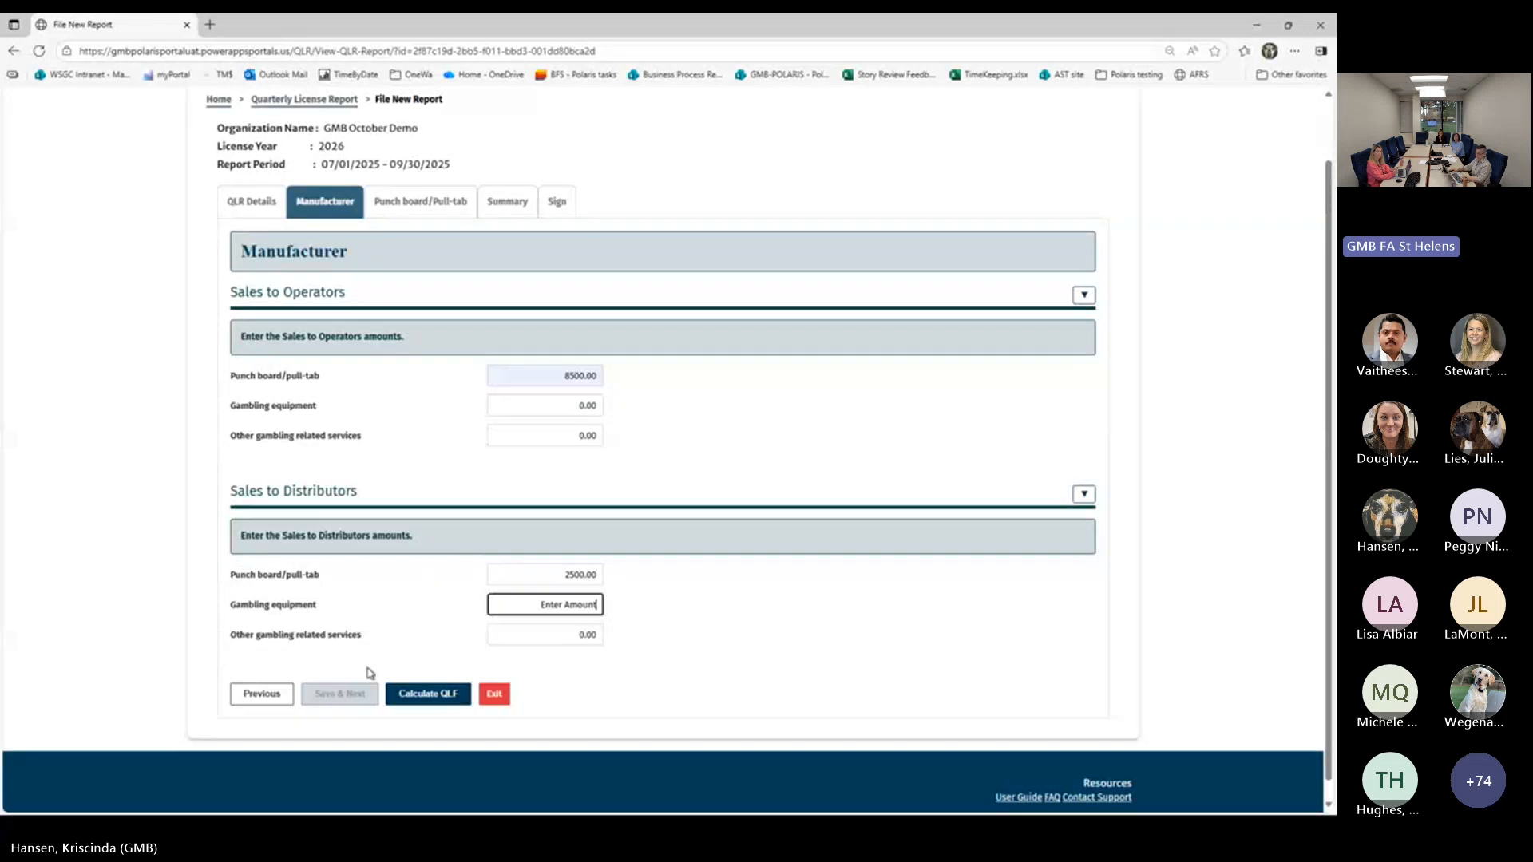
{"action": "left_click", "coordinate": [421, 704]}
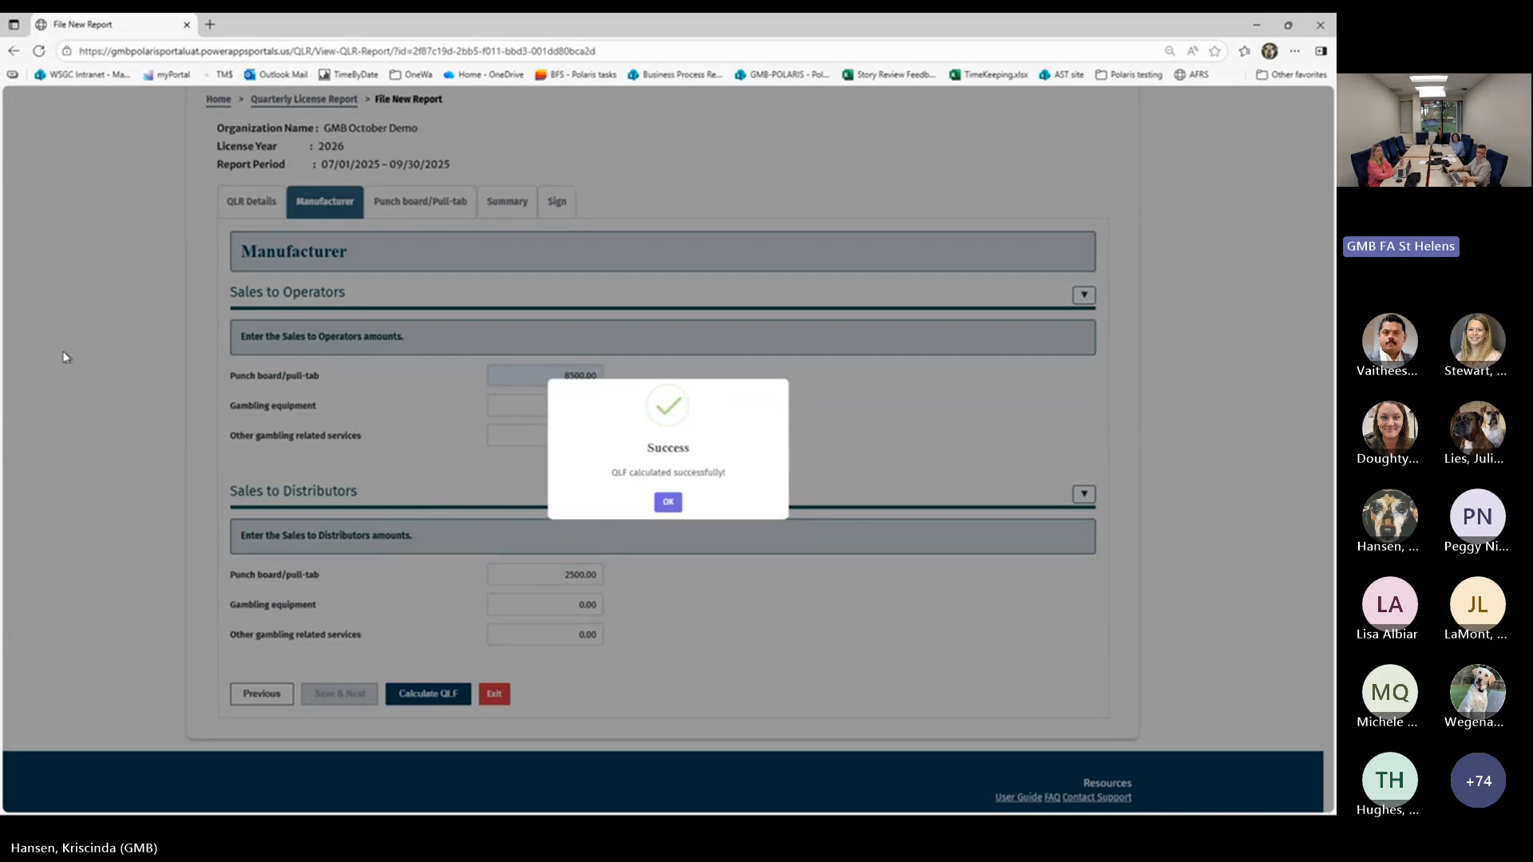
{"action": "left_click", "coordinate": [668, 502]}
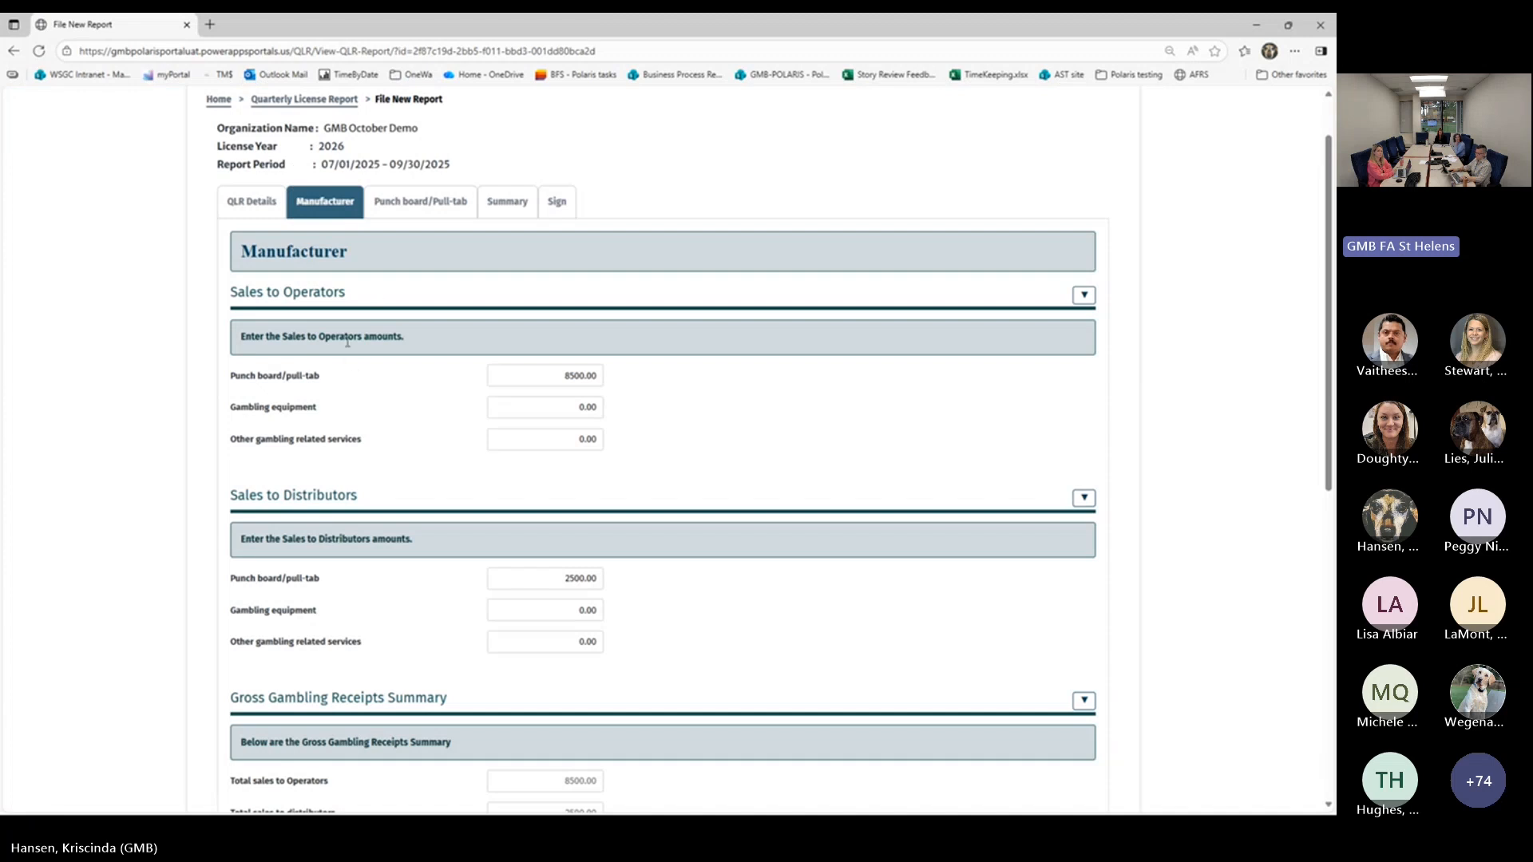
Review the manufacturer's receipts and fee summaries, and save the section to continue to Punch board/Pull-tab
{"action": "scroll", "coordinate": [331, 382], "scroll_direction": "down", "scroll_amount": 1}
{"action": "scroll", "coordinate": [324, 380], "scroll_direction": "down", "scroll_amount": 1}
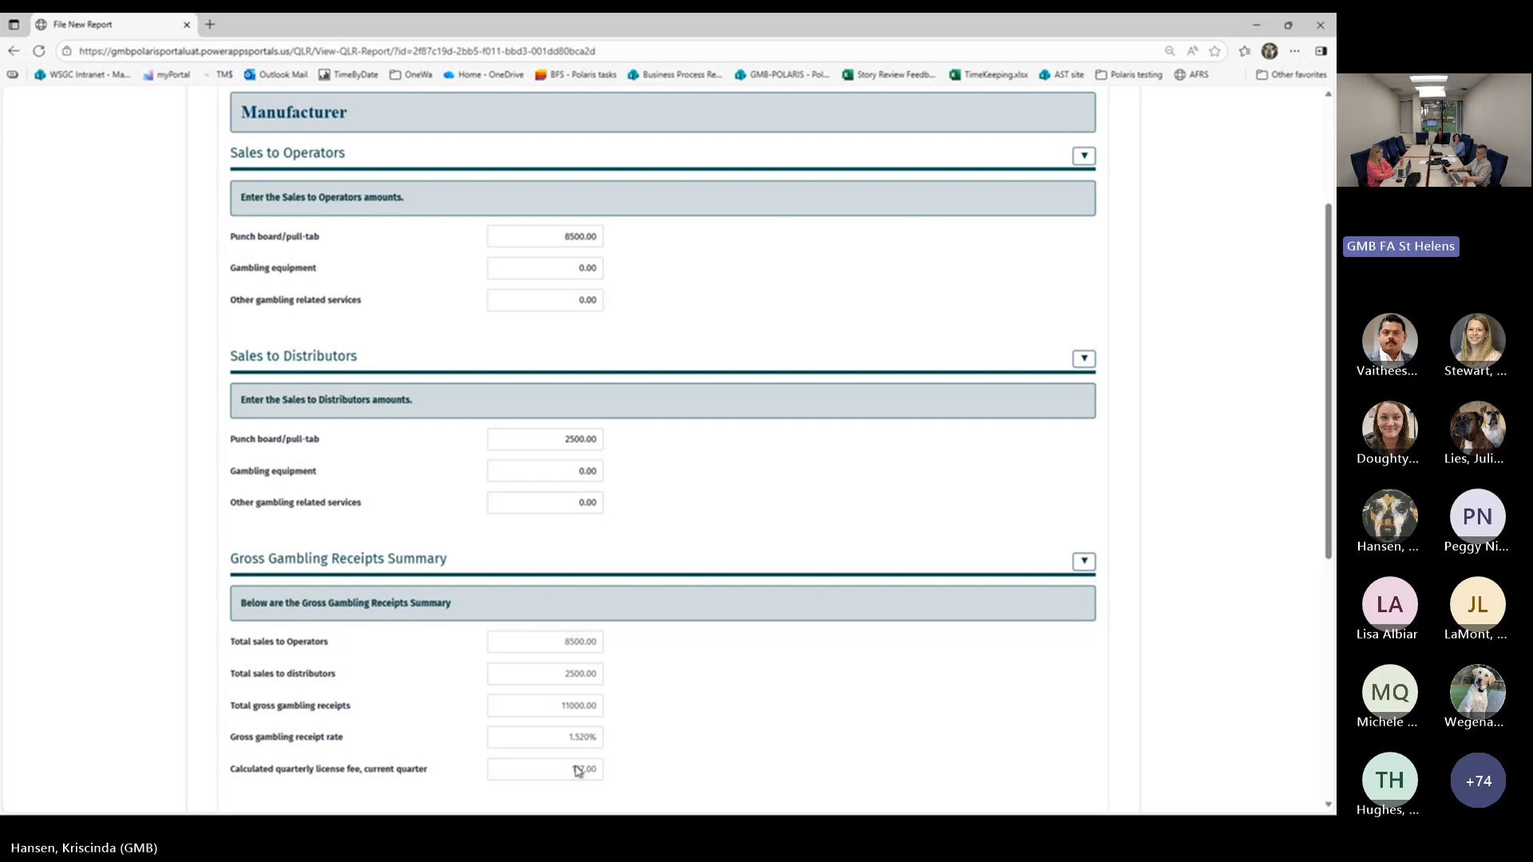
{"action": "scroll", "coordinate": [734, 688], "scroll_direction": "down", "scroll_amount": 2}
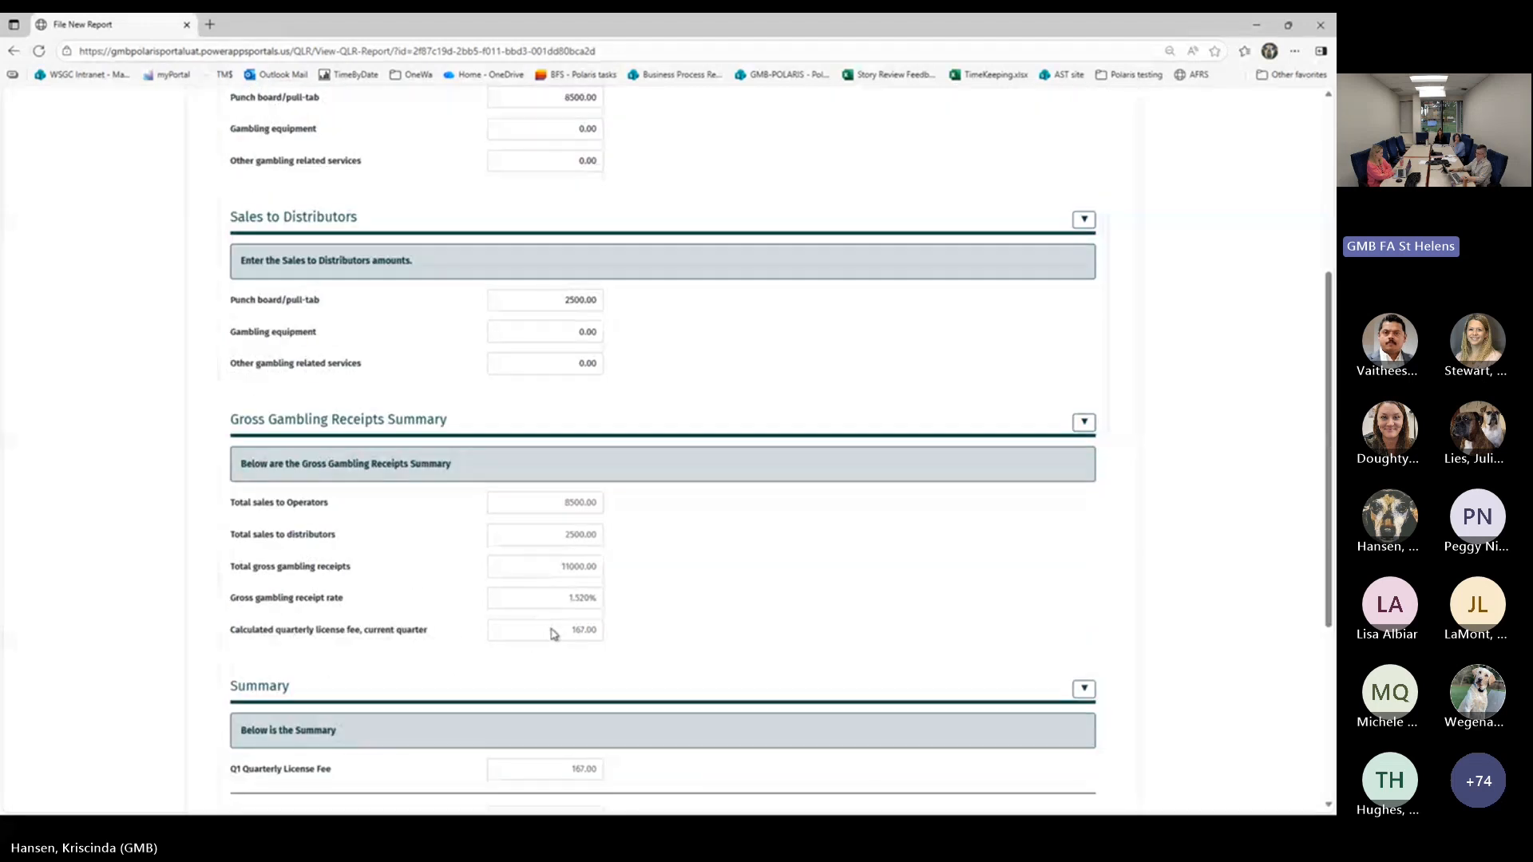
{"action": "scroll", "coordinate": [508, 619], "scroll_direction": "down", "scroll_amount": 1}
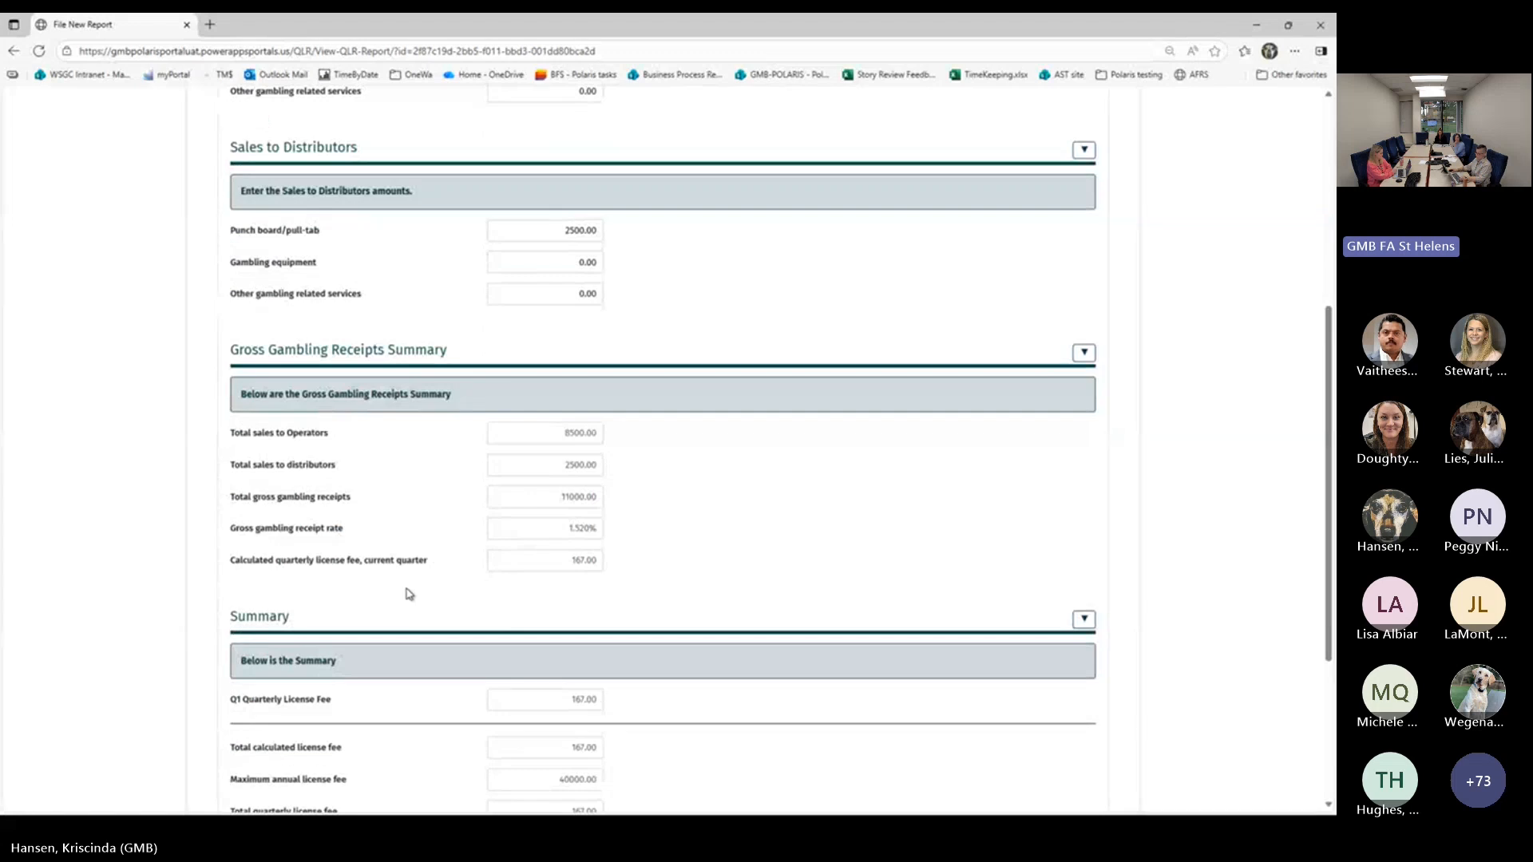
{"action": "scroll", "coordinate": [327, 544], "scroll_direction": "down", "scroll_amount": 3}
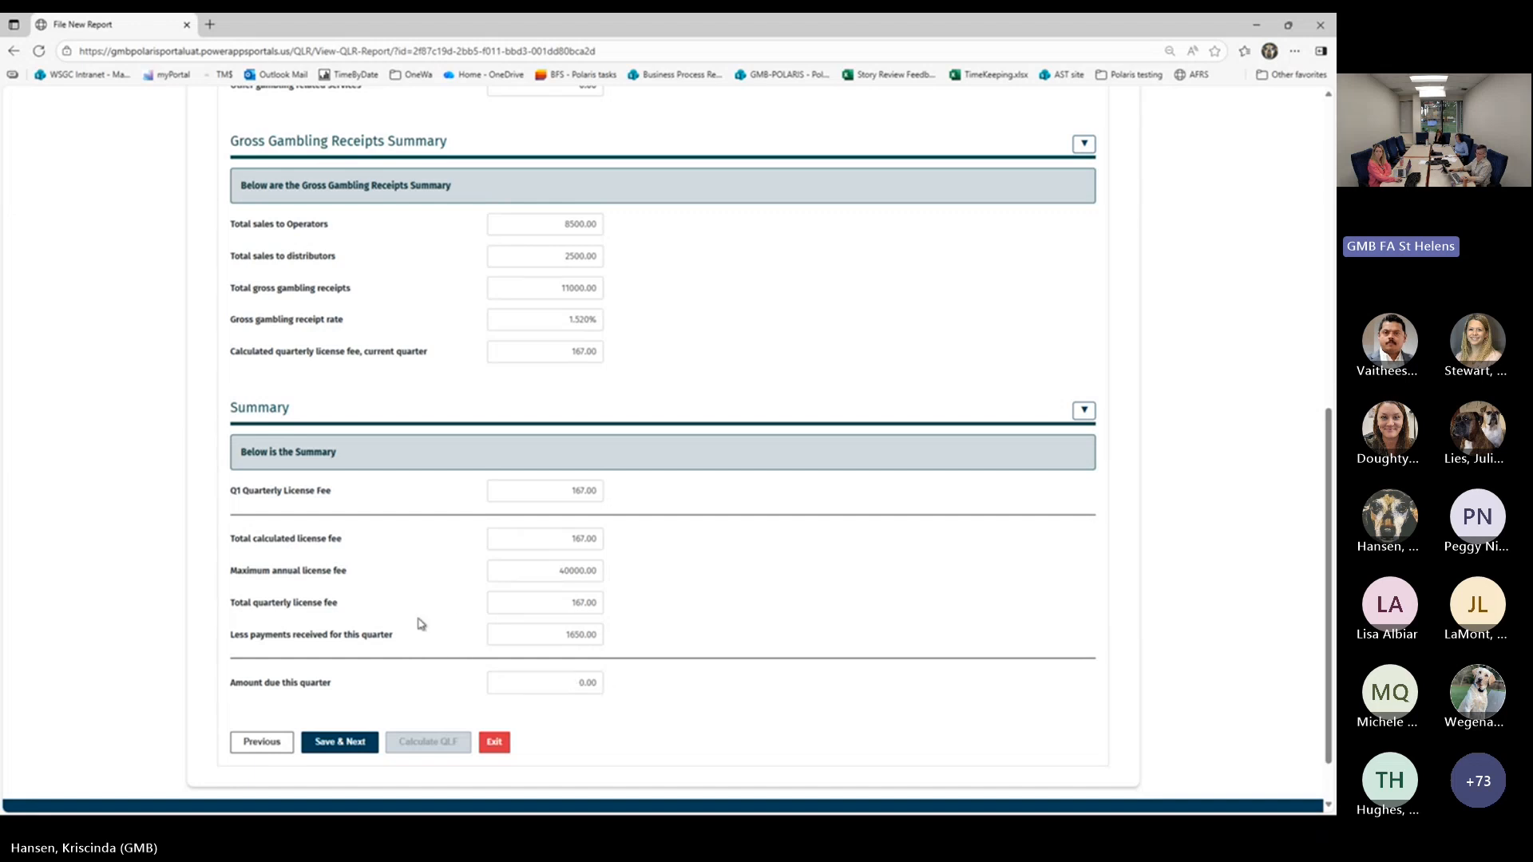
{"action": "left_click", "coordinate": [339, 743]}
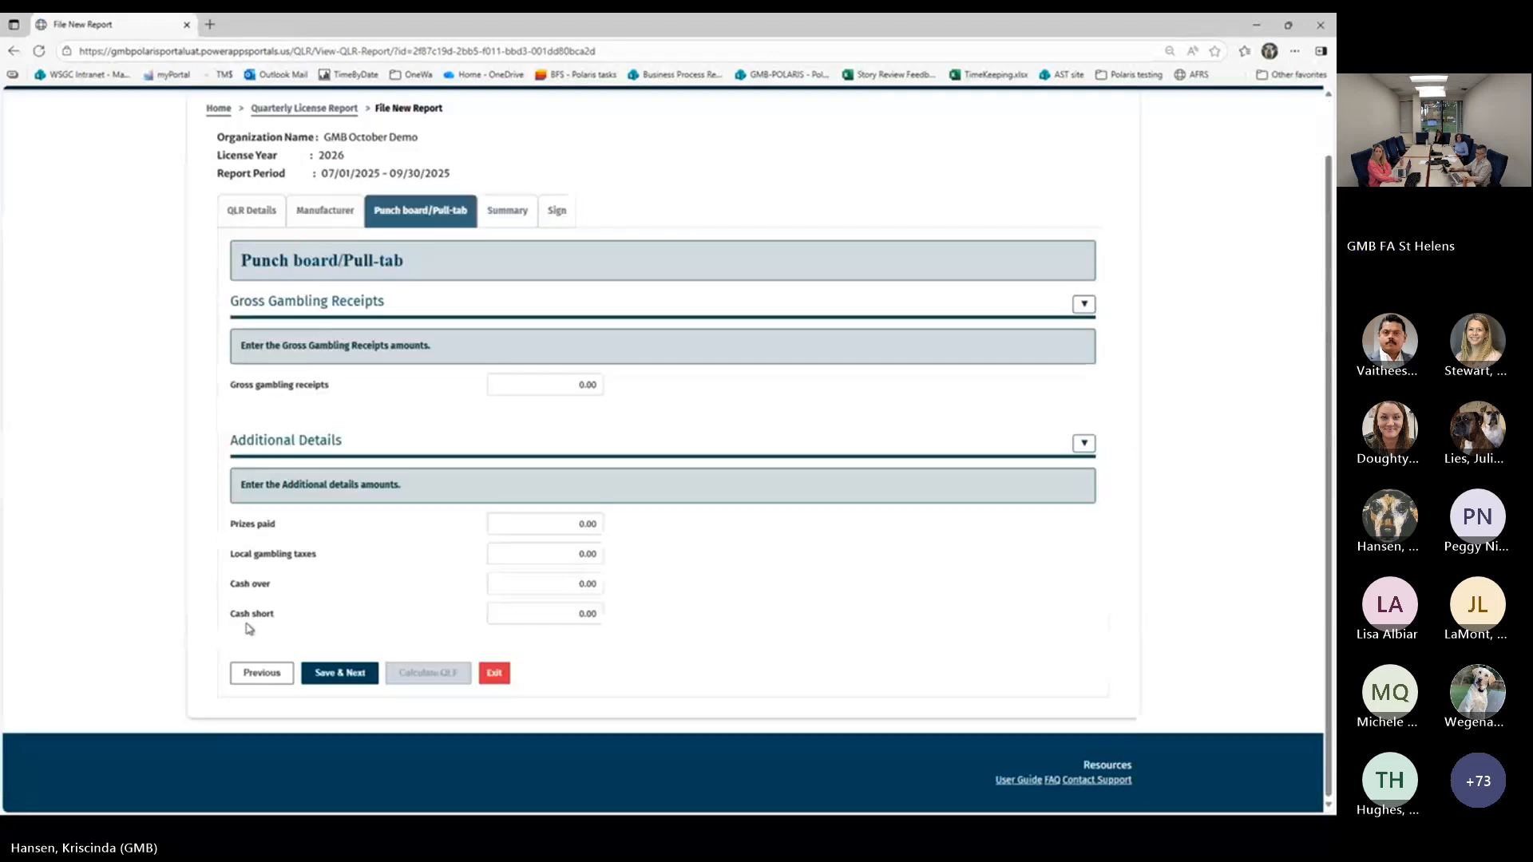
Set the gross gambling receipts for Punch board/Pull-tab to 150000.00
{"action": "left_click", "coordinate": [528, 391]}
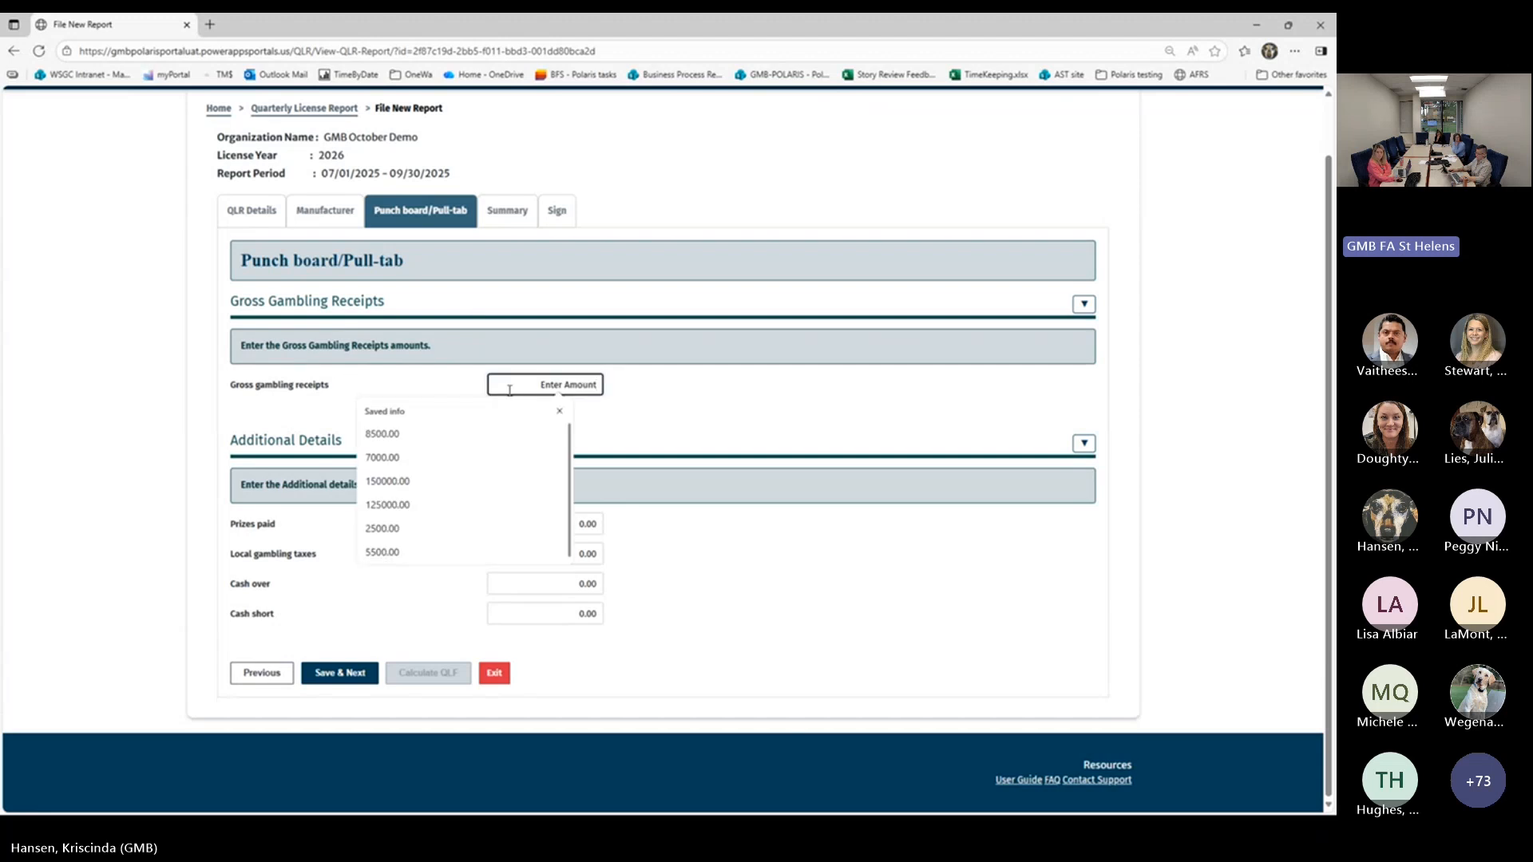
{"action": "left_click", "coordinate": [467, 481]}
{"action": "left_click", "coordinate": [662, 413]}
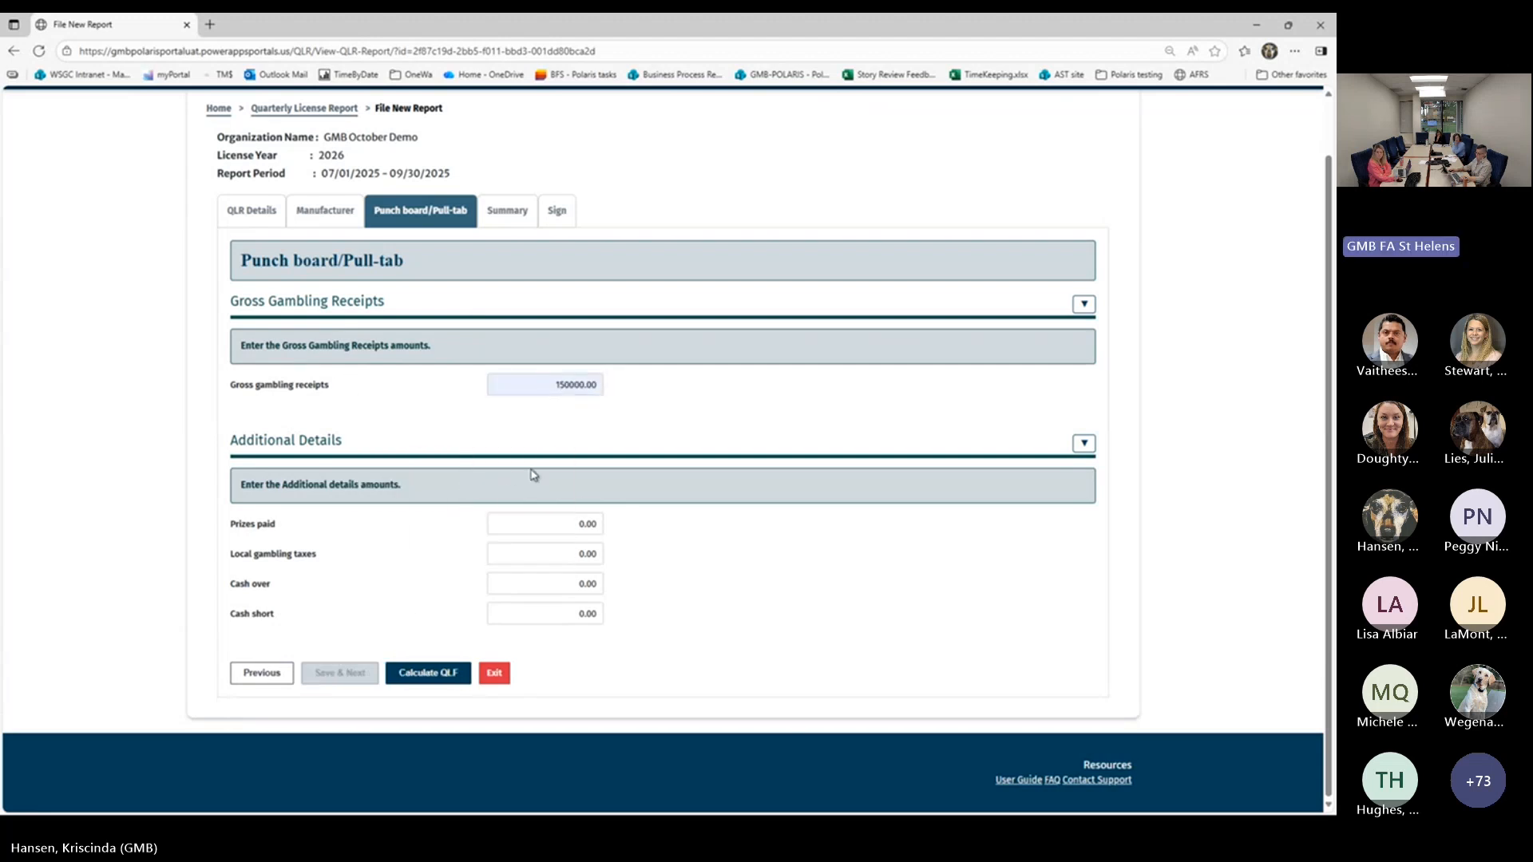
Enter 8500.00 for prizes paid and 5645.00 for local gambling taxes, and calculate the punch board/pull-tab quarterly license fee
{"action": "left_click", "coordinate": [511, 525]}
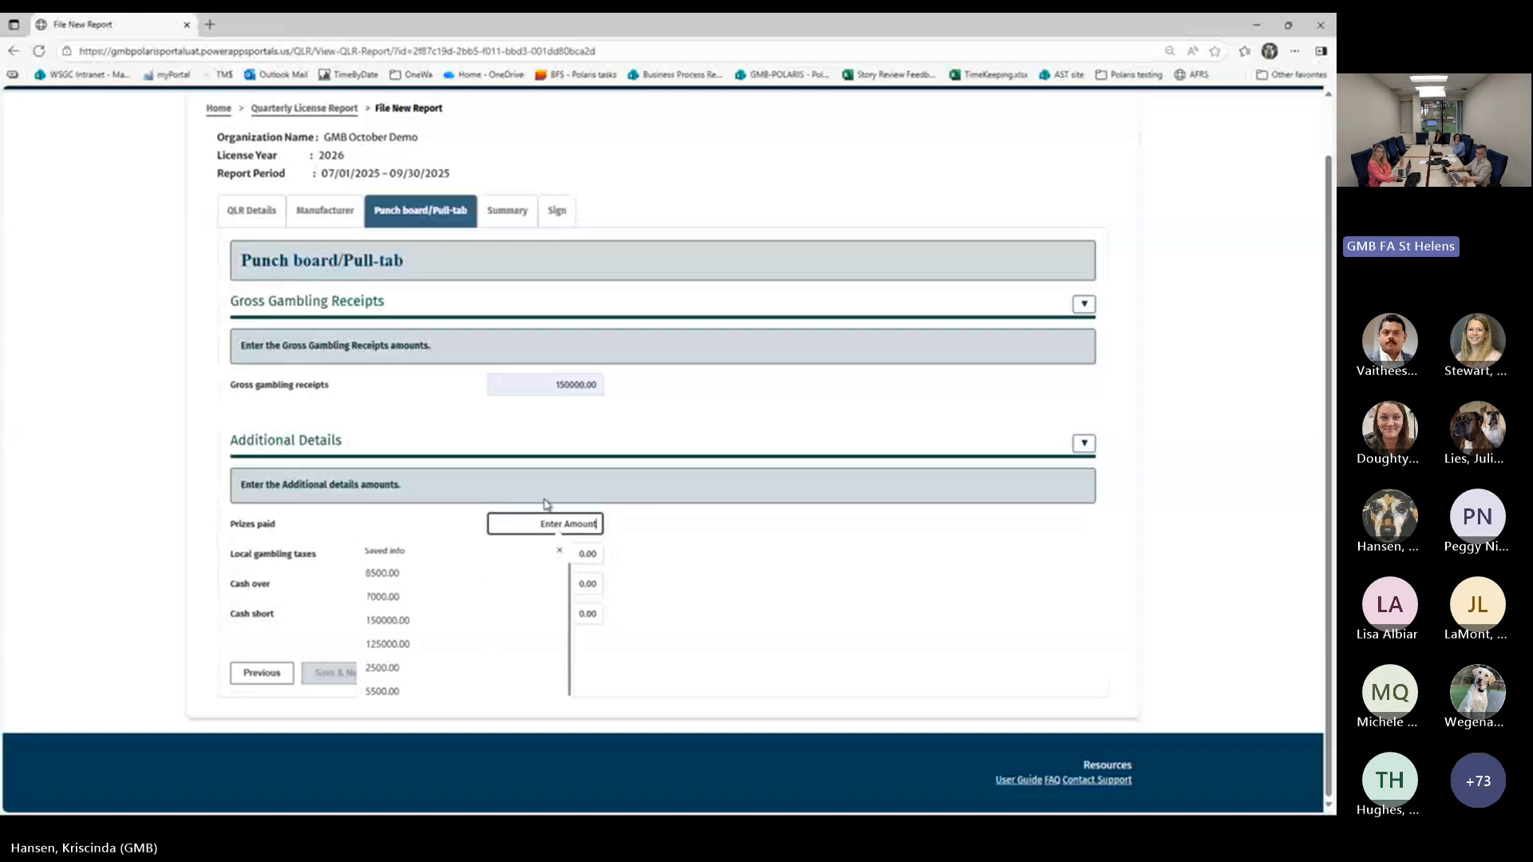
{"action": "left_click", "coordinate": [428, 573]}
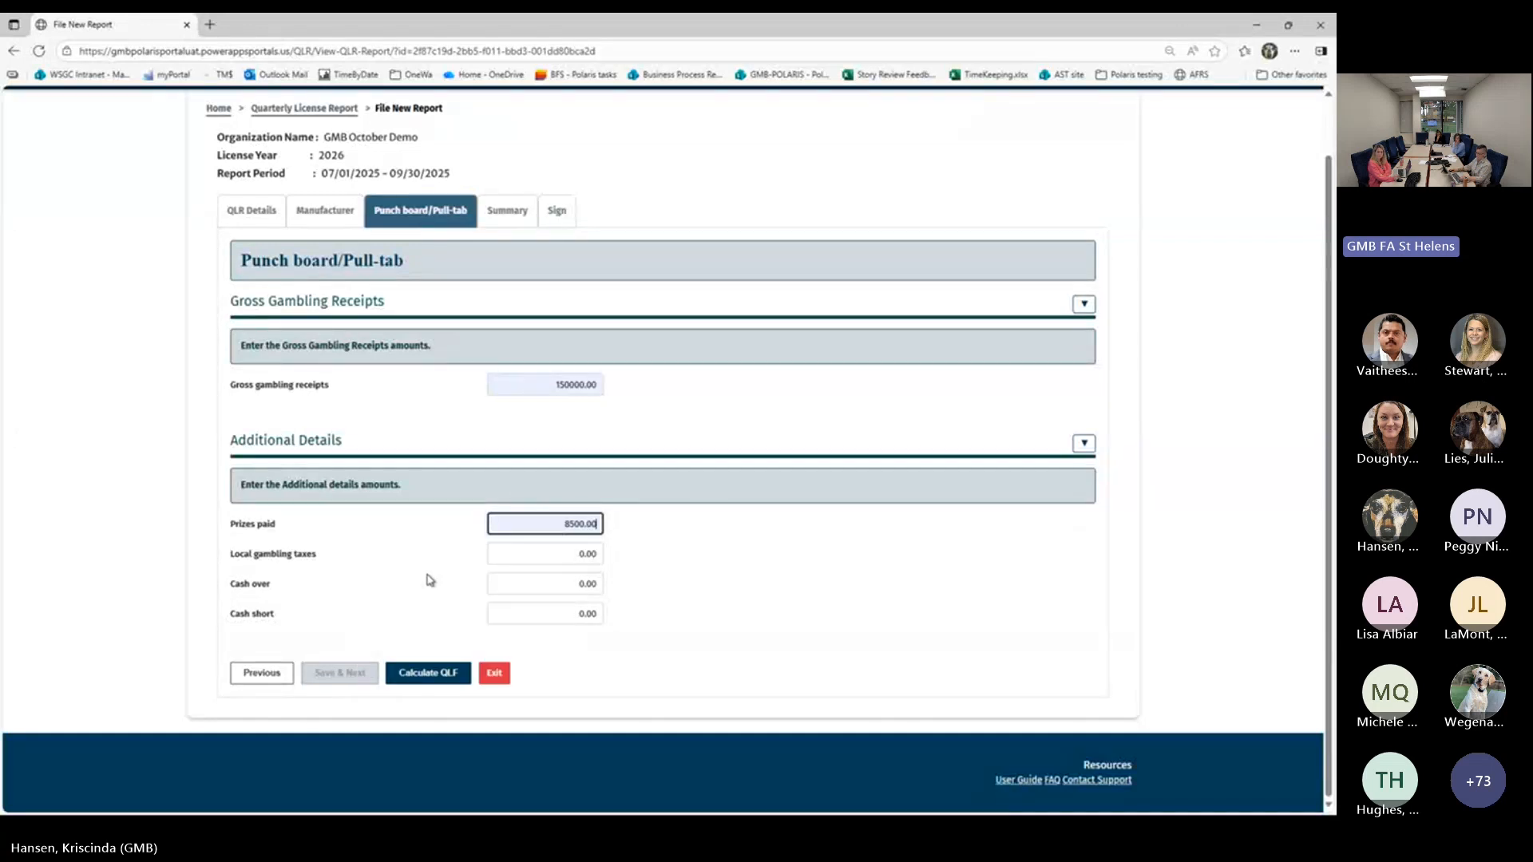
{"action": "left_click", "coordinate": [570, 555]}
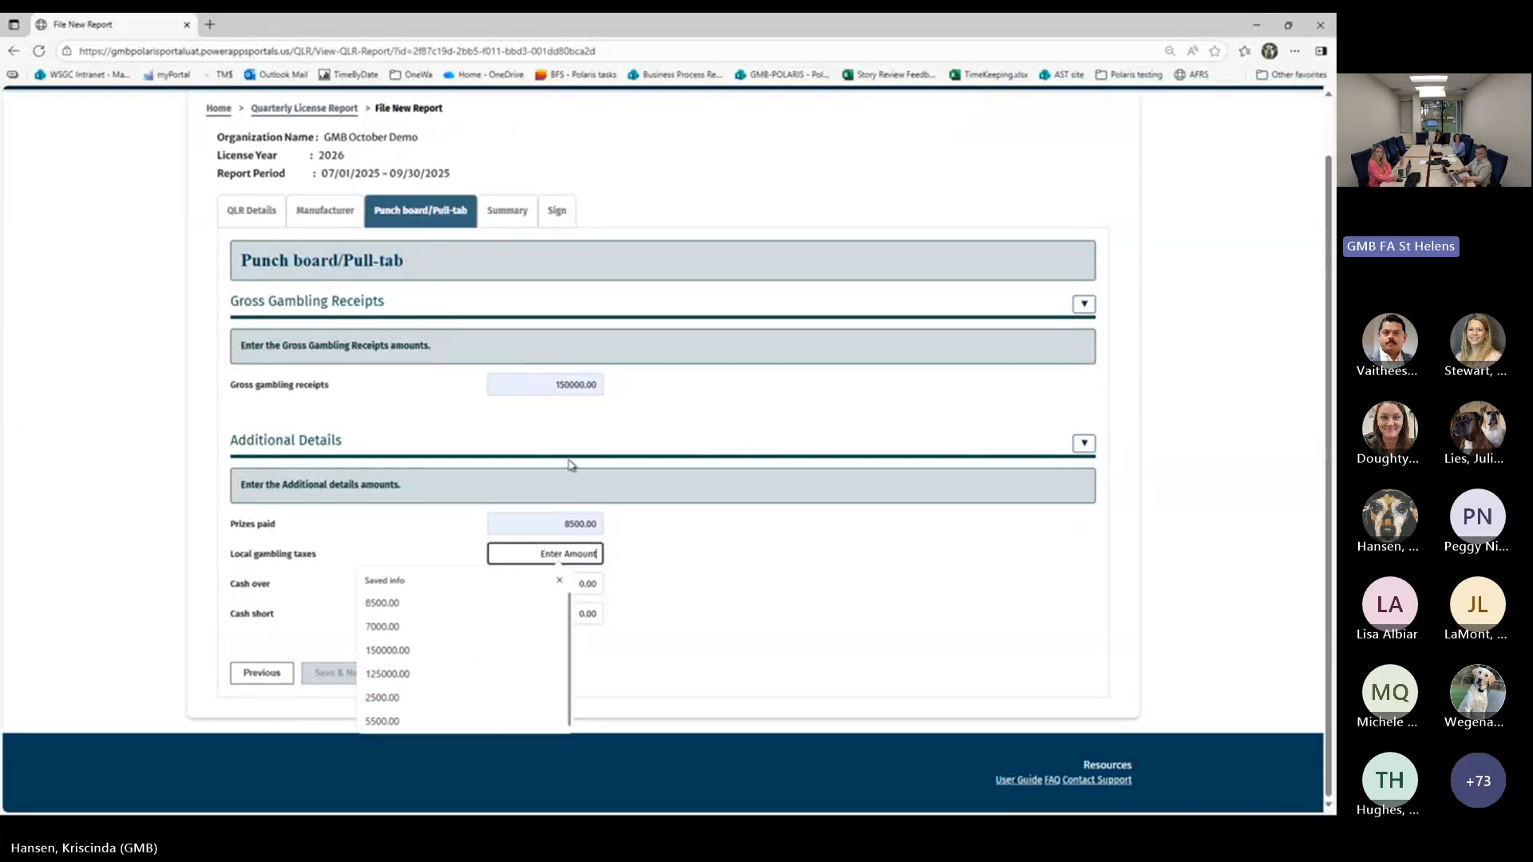
{"action": "type", "text": "564"}
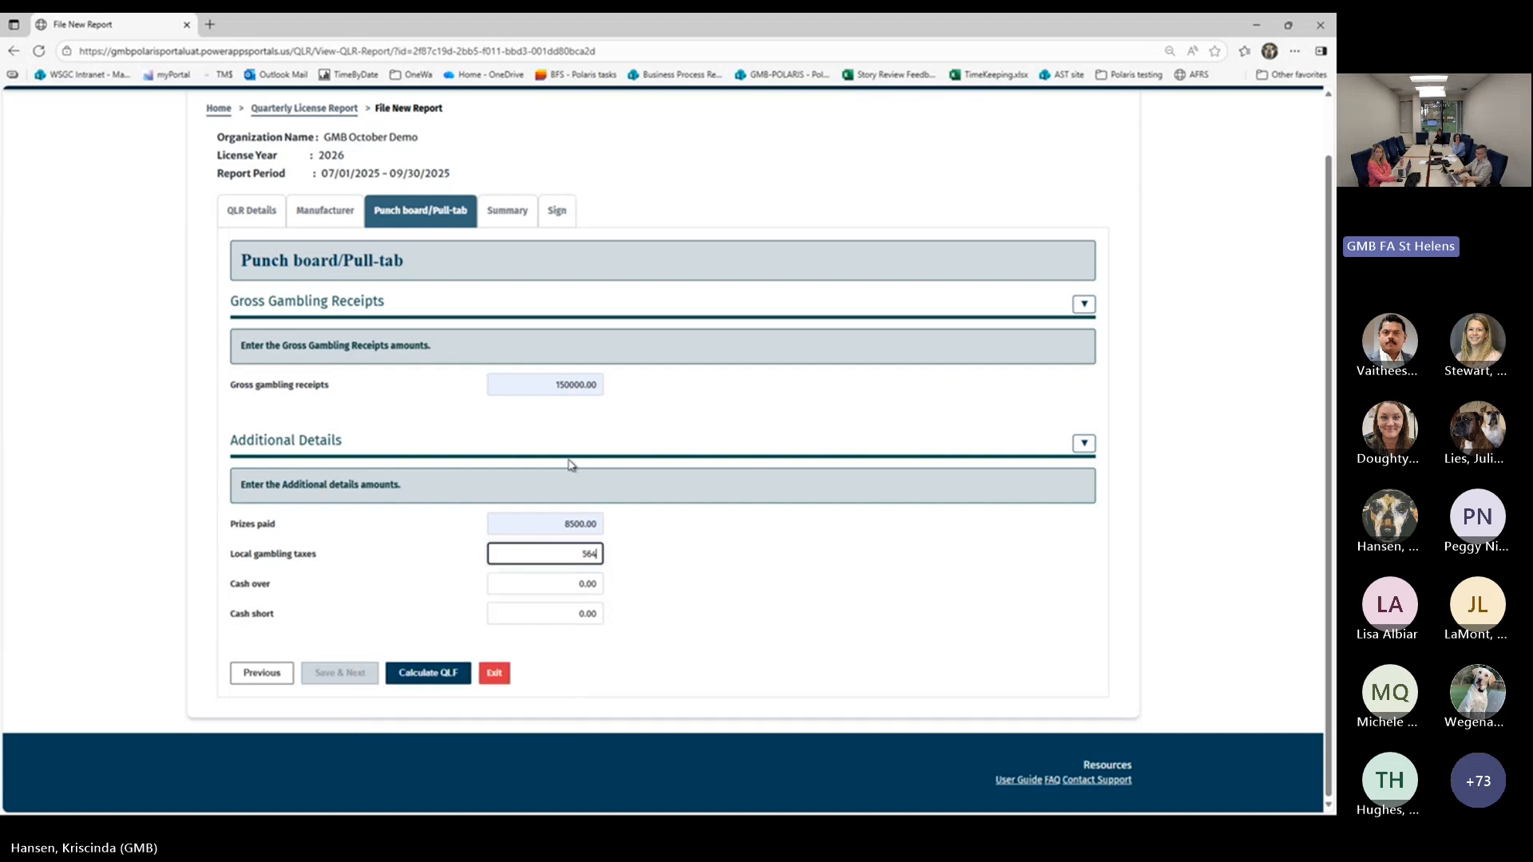
{"action": "type", "text": "5"}
{"action": "key", "text": "Tab"}
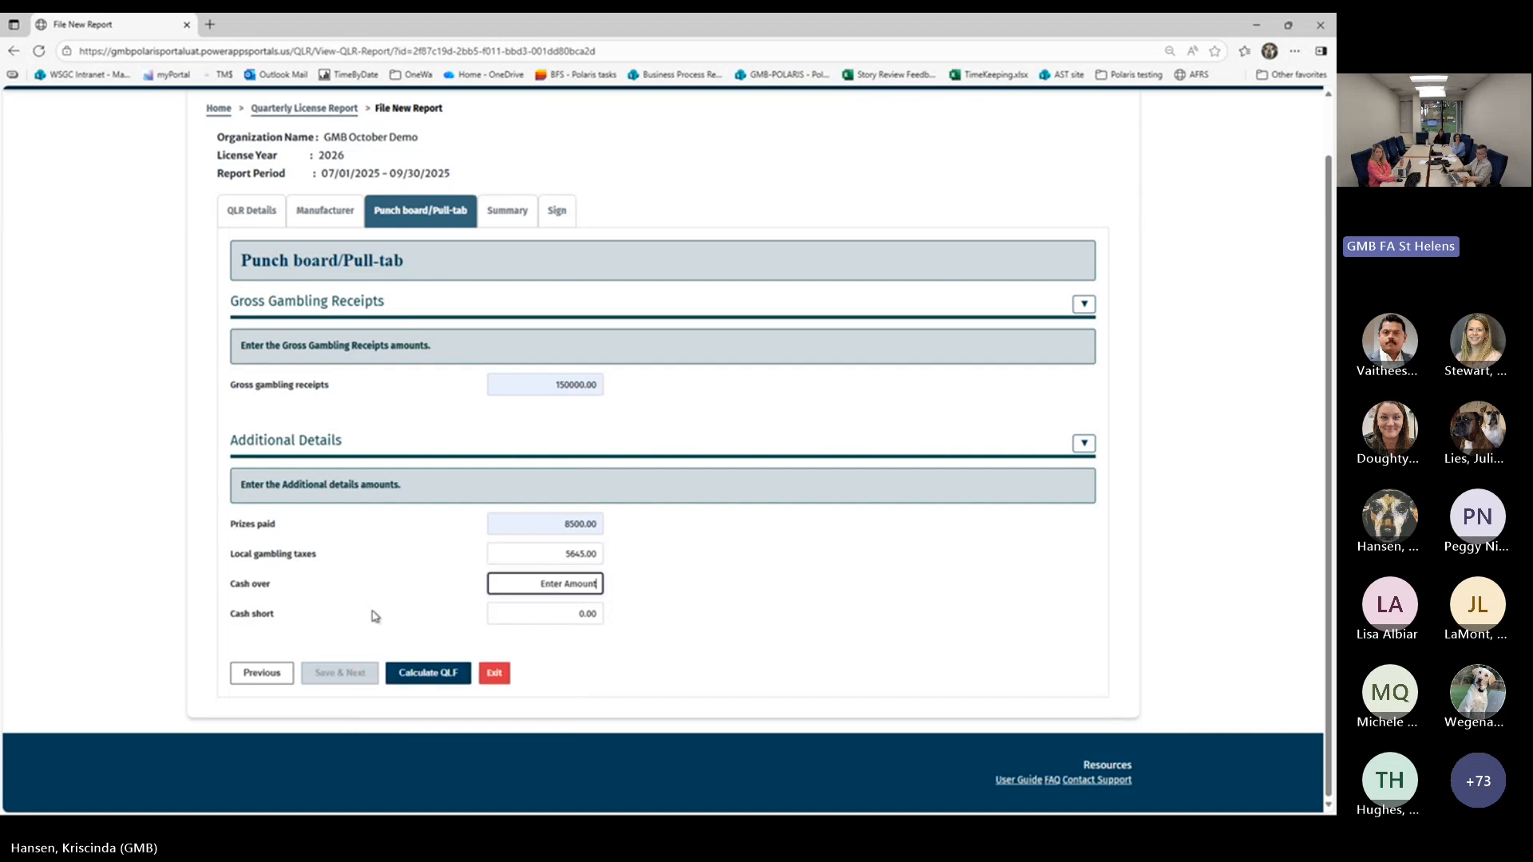
{"action": "left_click", "coordinate": [438, 675]}
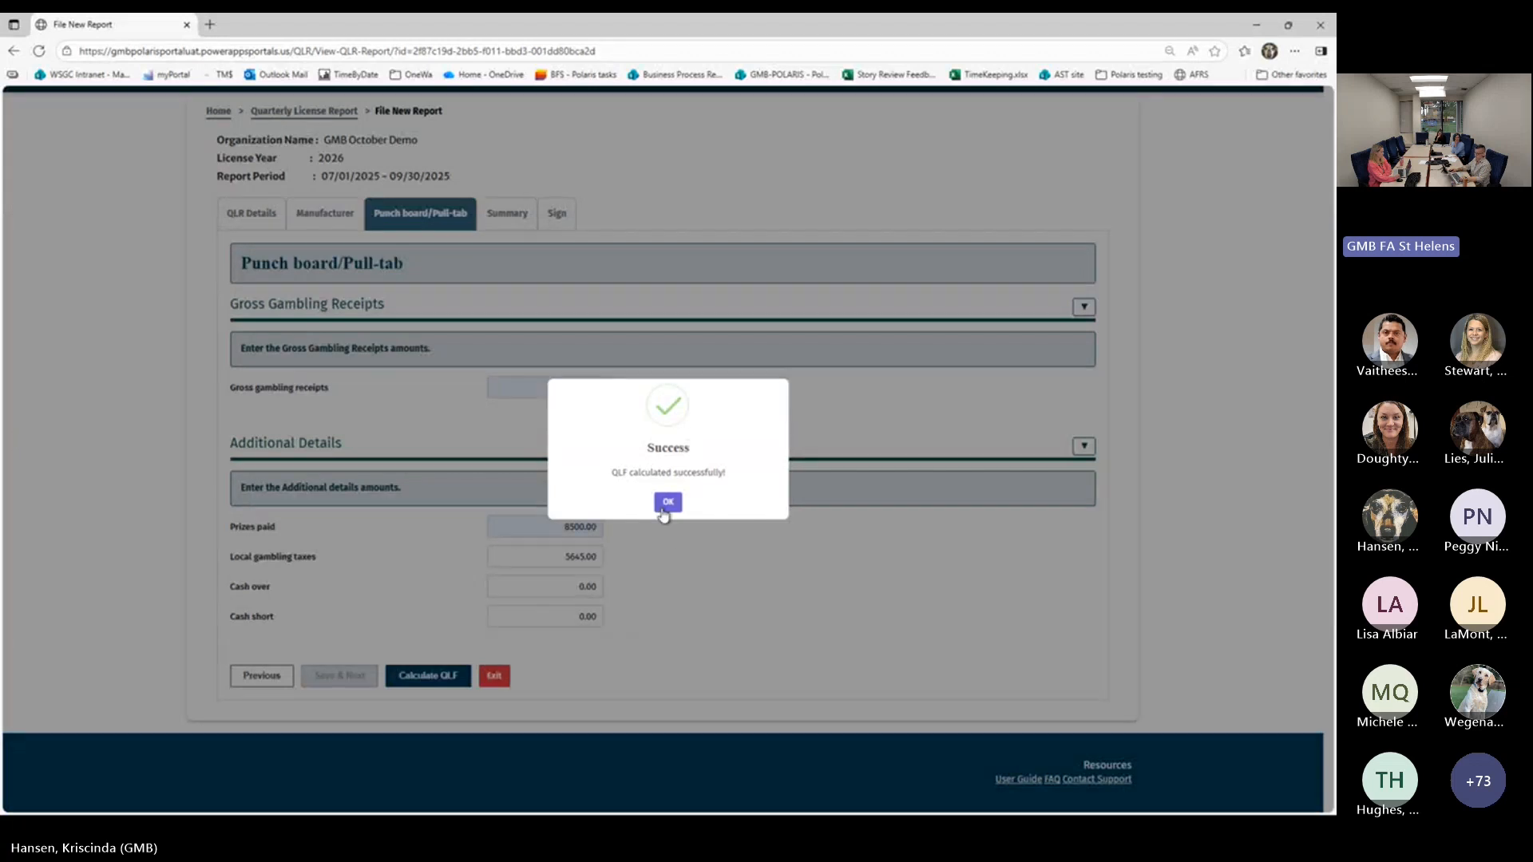
{"action": "left_click", "coordinate": [667, 501]}
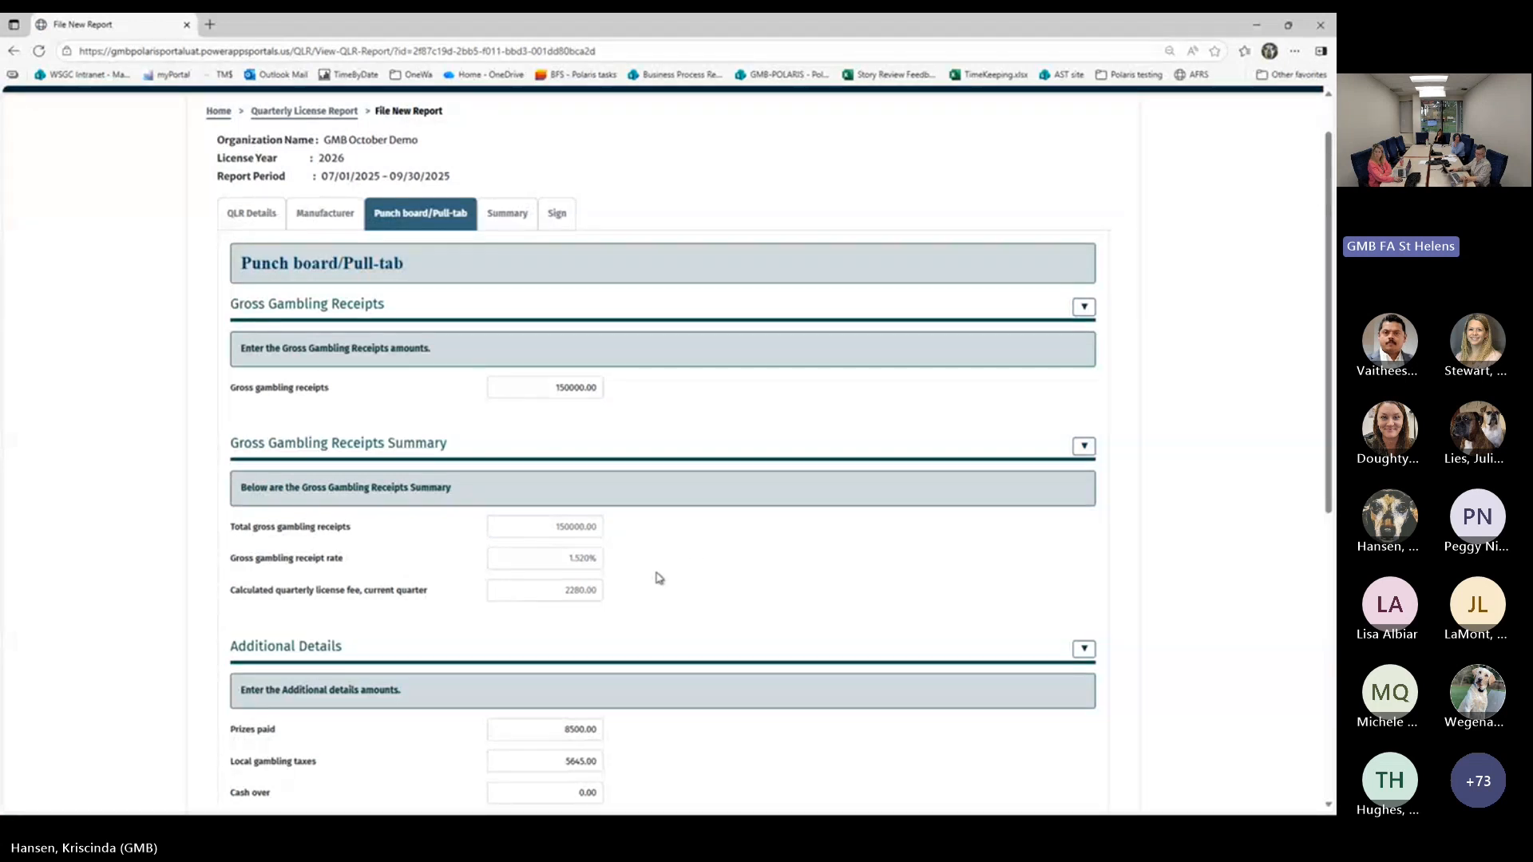
Examine the Punch board/Pull-tab receipts summary, additional details, payments received and amount due this quarter
{"action": "scroll", "coordinate": [658, 576], "scroll_direction": "down", "scroll_amount": 1}
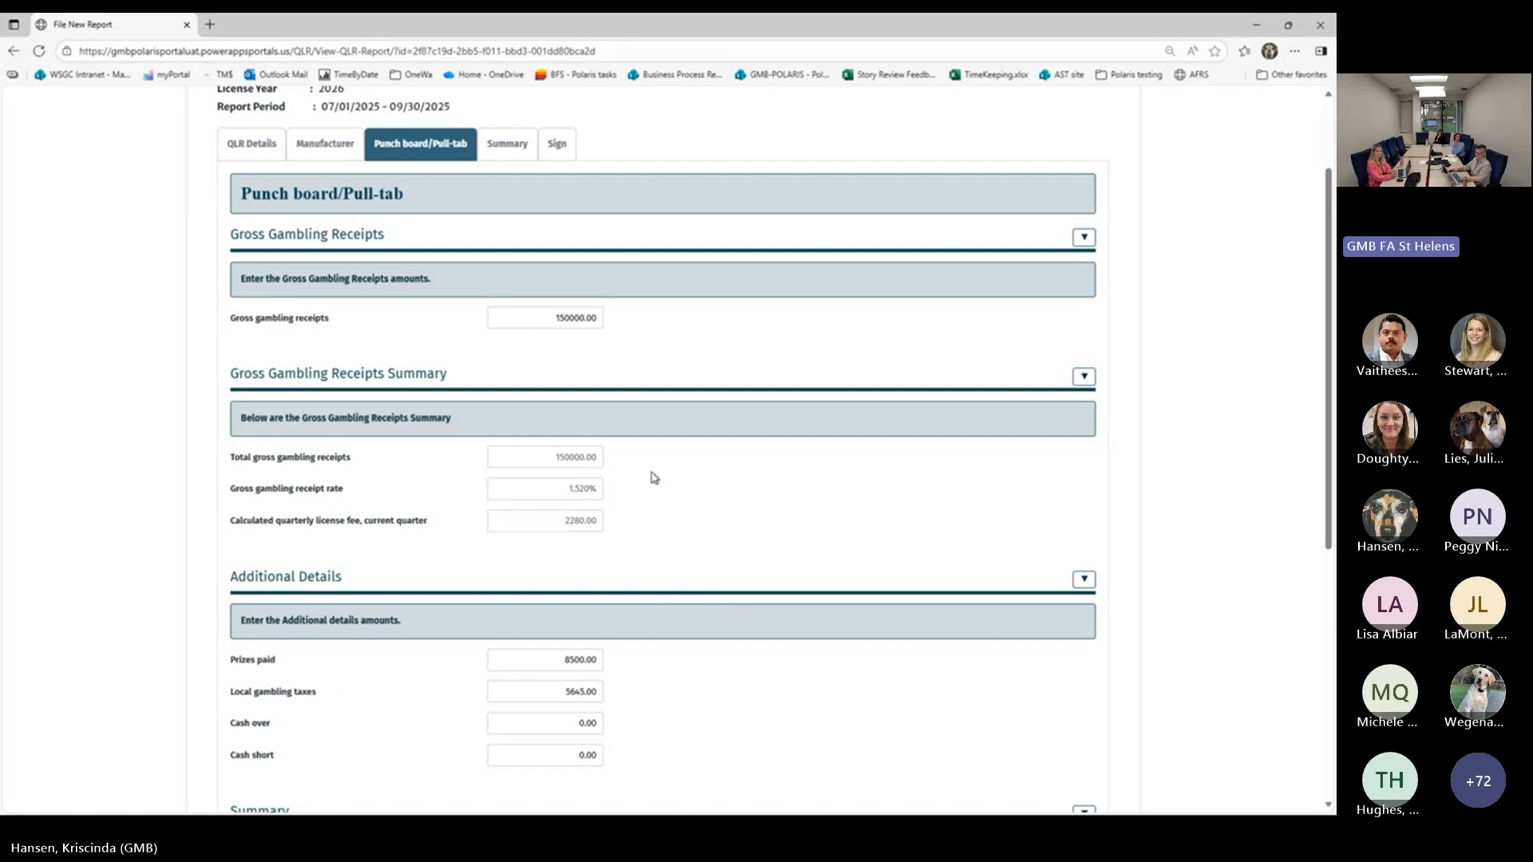
{"action": "scroll", "coordinate": [668, 530], "scroll_direction": "down", "scroll_amount": 1}
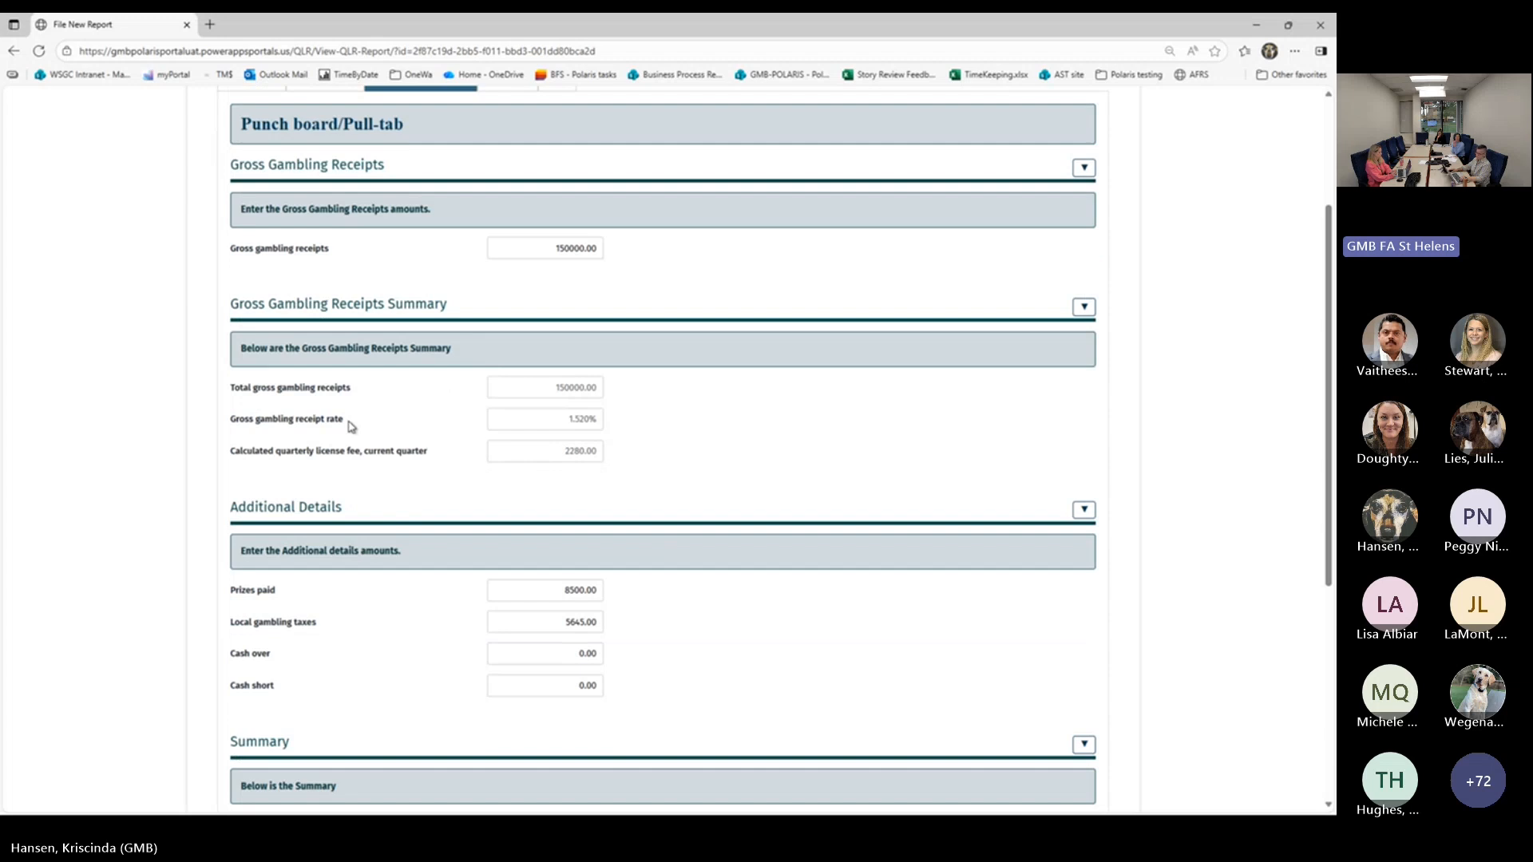
{"action": "scroll", "coordinate": [153, 492], "scroll_direction": "down", "scroll_amount": 1}
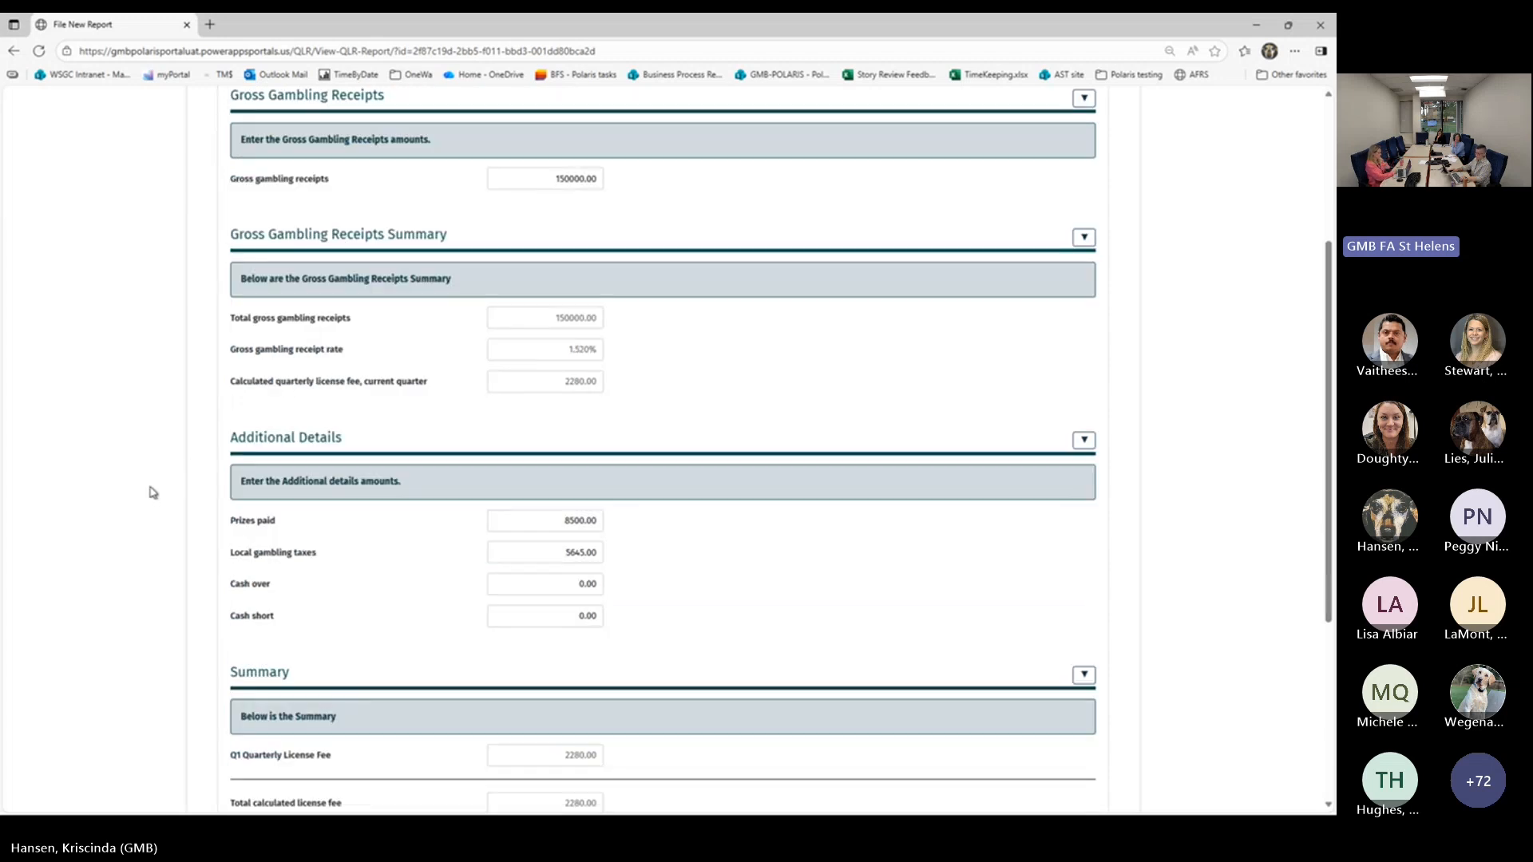
{"action": "scroll", "coordinate": [567, 562], "scroll_direction": "down", "scroll_amount": 1}
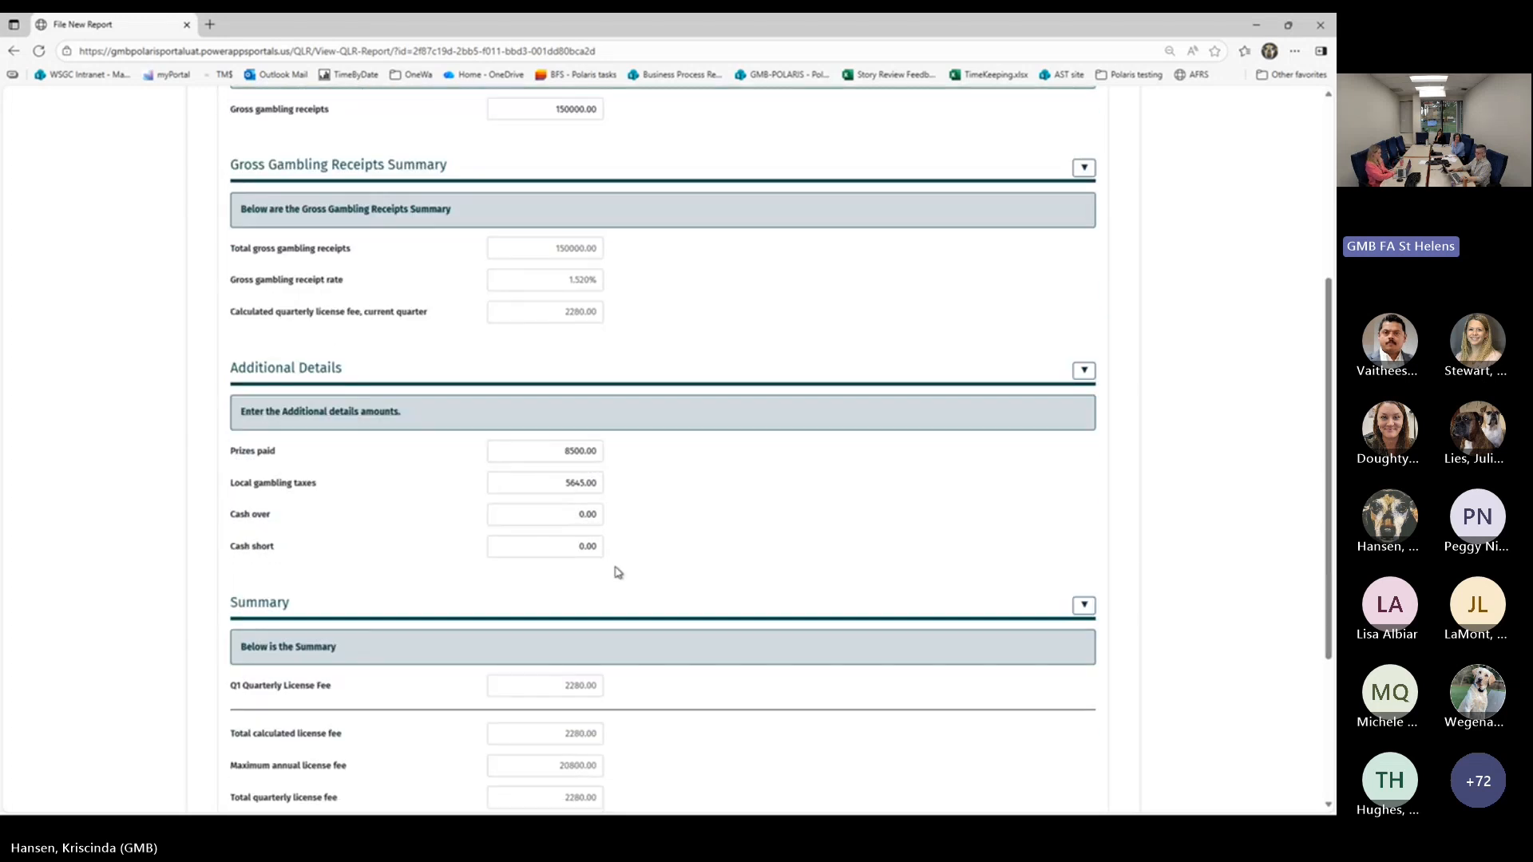
{"action": "scroll", "coordinate": [617, 571], "scroll_direction": "down", "scroll_amount": 2}
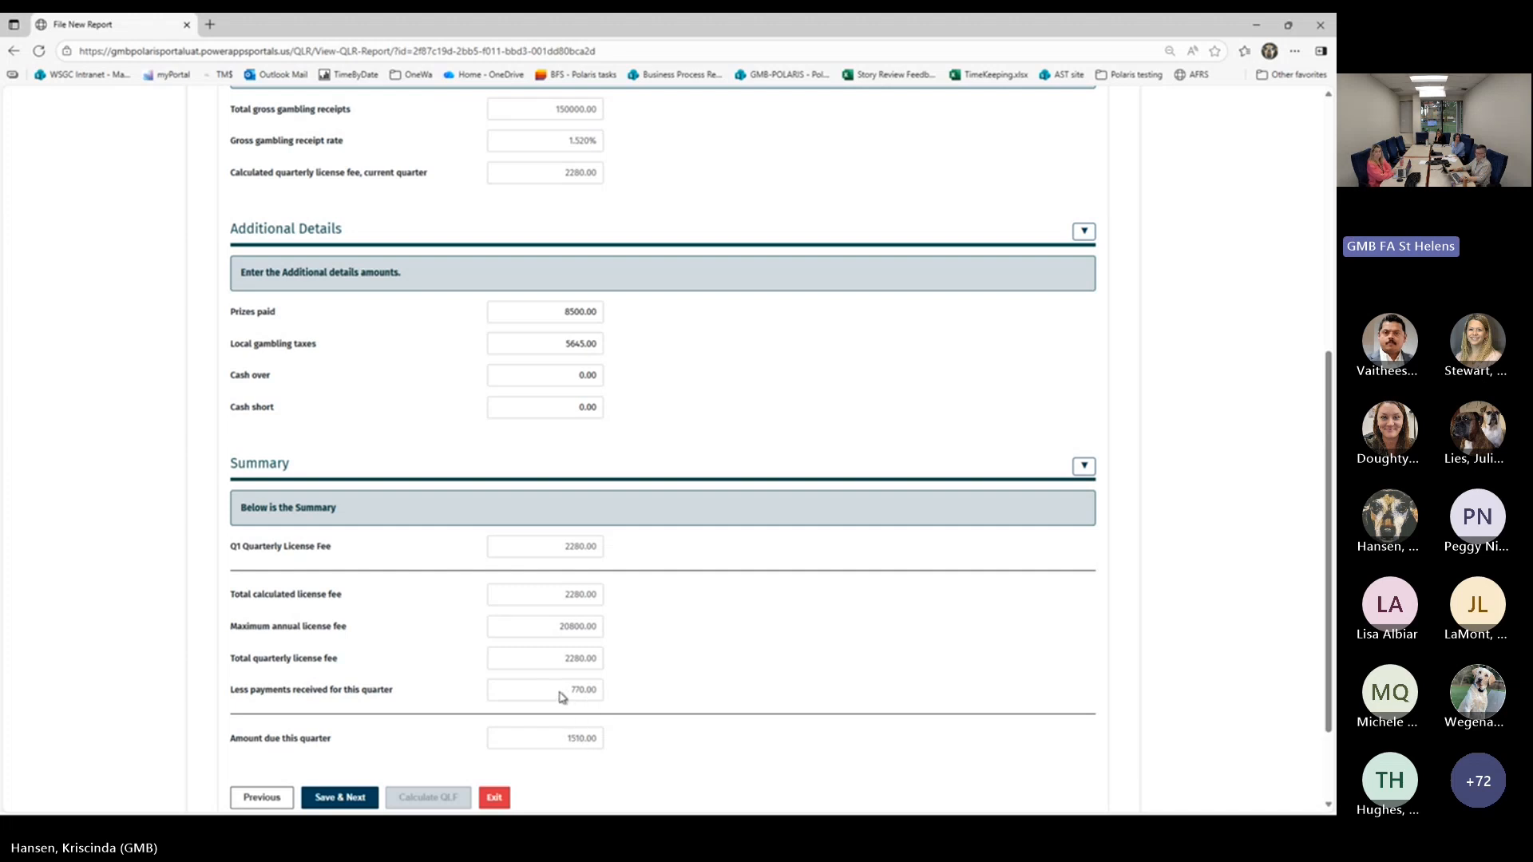
{"action": "scroll", "coordinate": [371, 589], "scroll_direction": "up", "scroll_amount": 1}
{"action": "scroll", "coordinate": [369, 589], "scroll_direction": "down", "scroll_amount": 2}
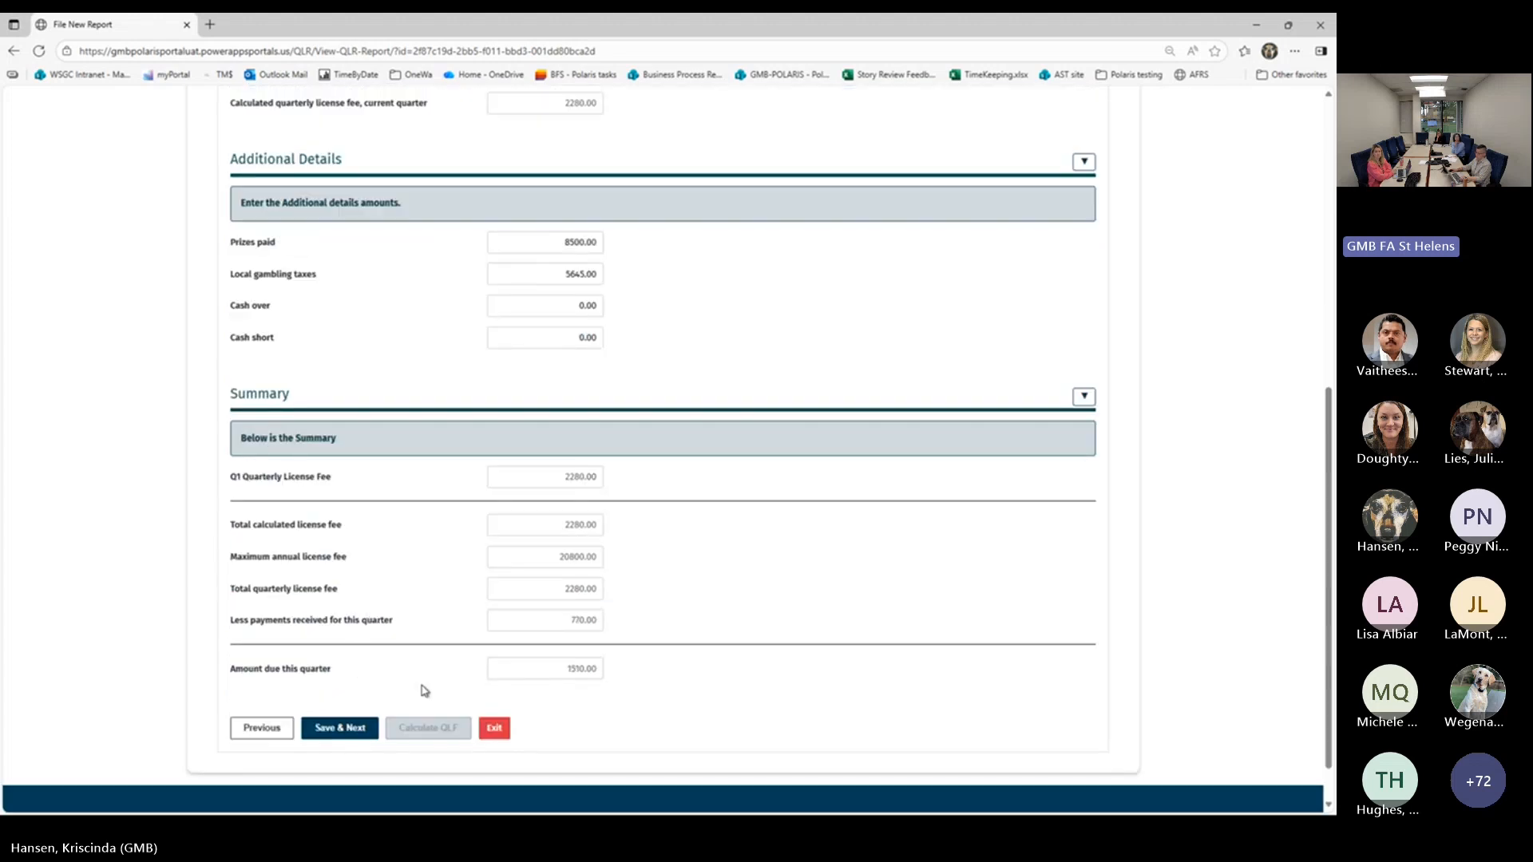
{"action": "scroll", "coordinate": [437, 532], "scroll_direction": "up", "scroll_amount": 2}
{"action": "scroll", "coordinate": [396, 181], "scroll_direction": "up", "scroll_amount": 3}
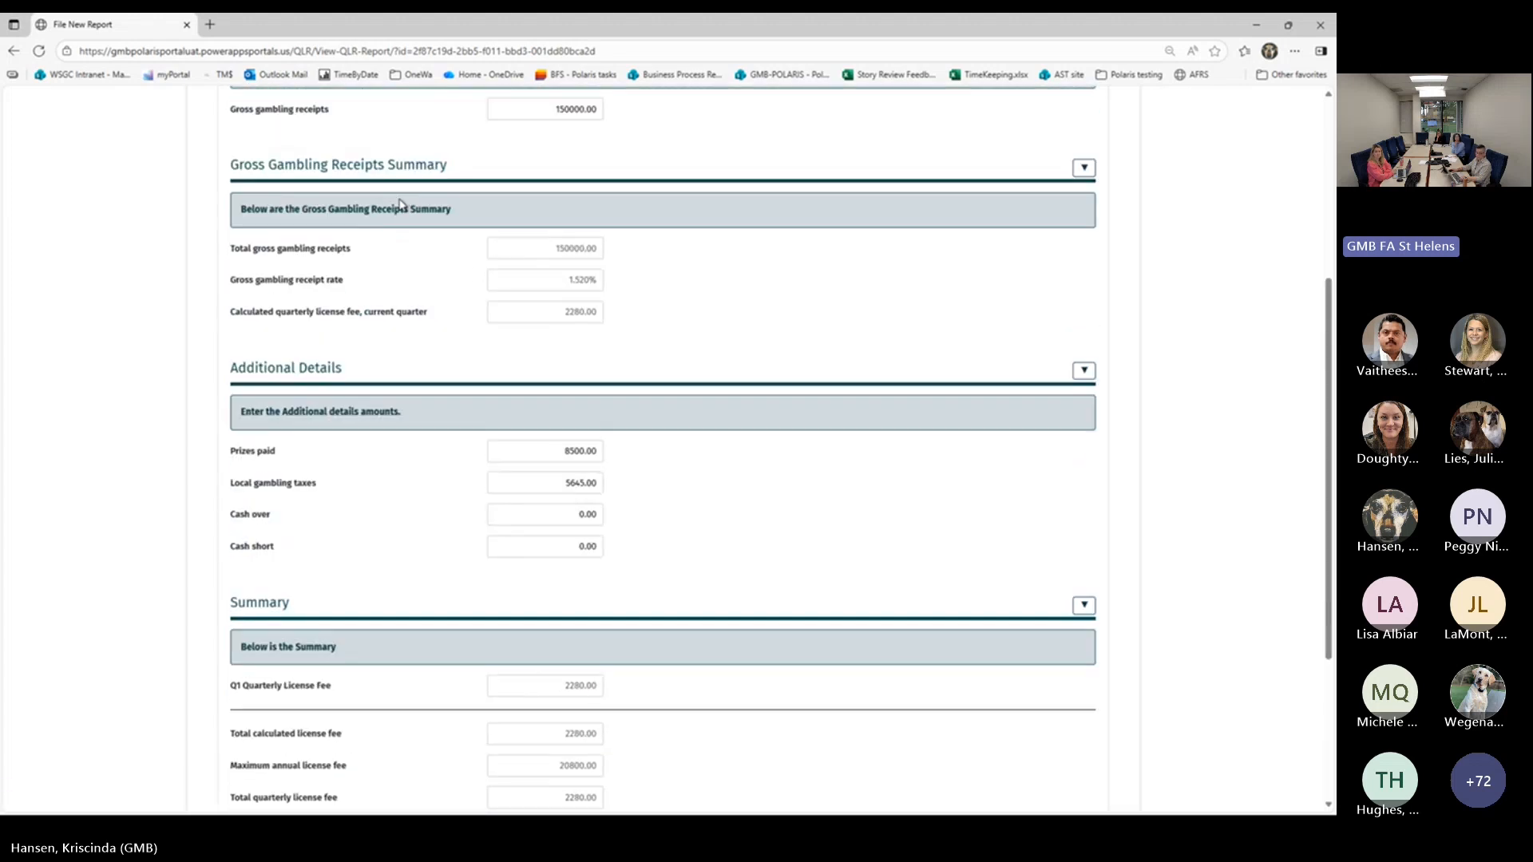
{"action": "scroll", "coordinate": [441, 275], "scroll_direction": "up", "scroll_amount": 2}
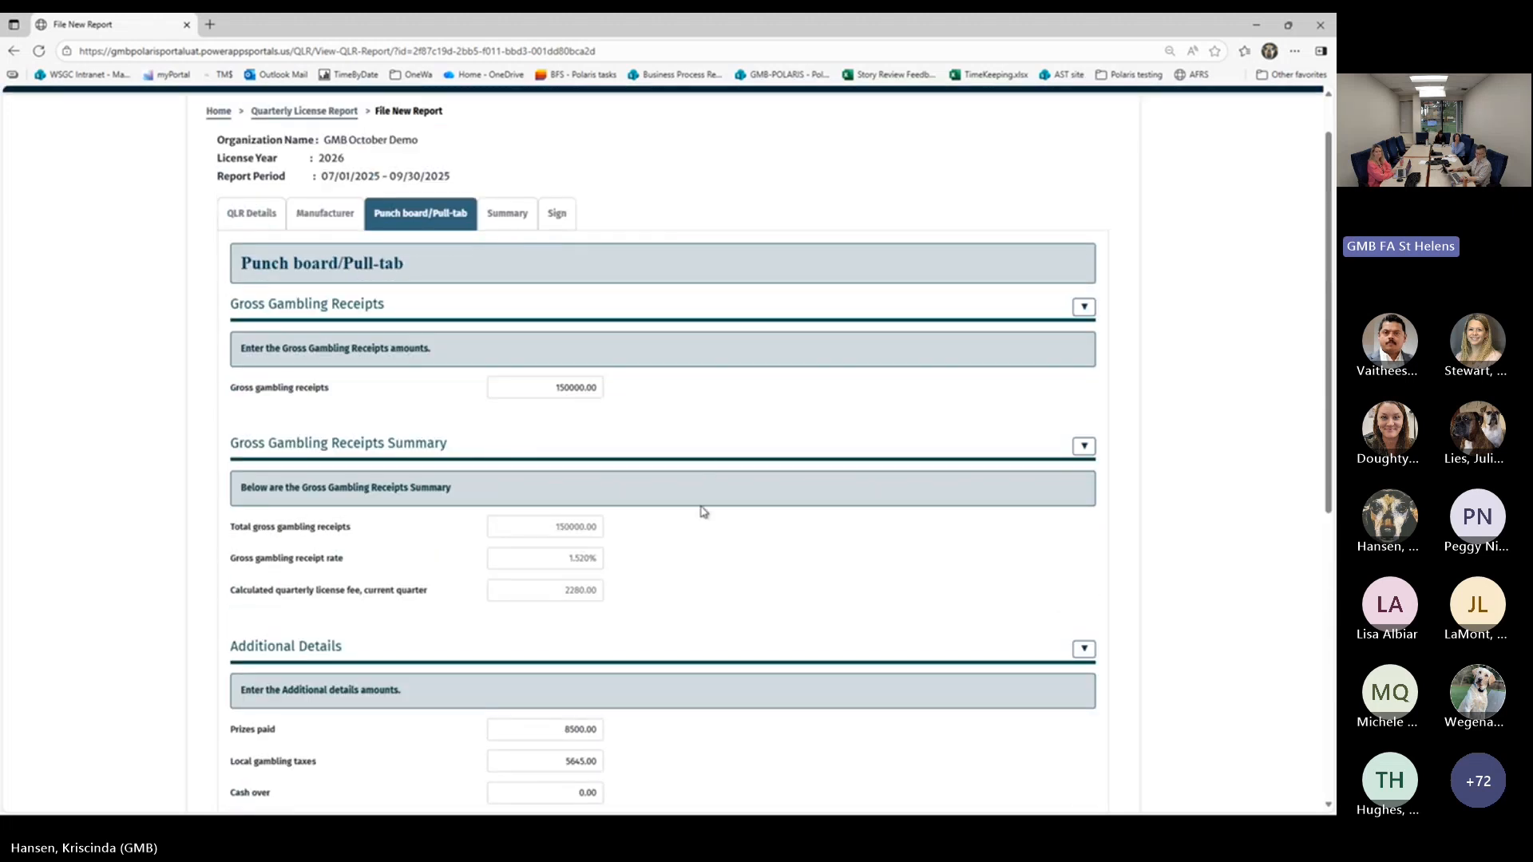
{"action": "scroll", "coordinate": [701, 513], "scroll_direction": "down", "scroll_amount": 6}
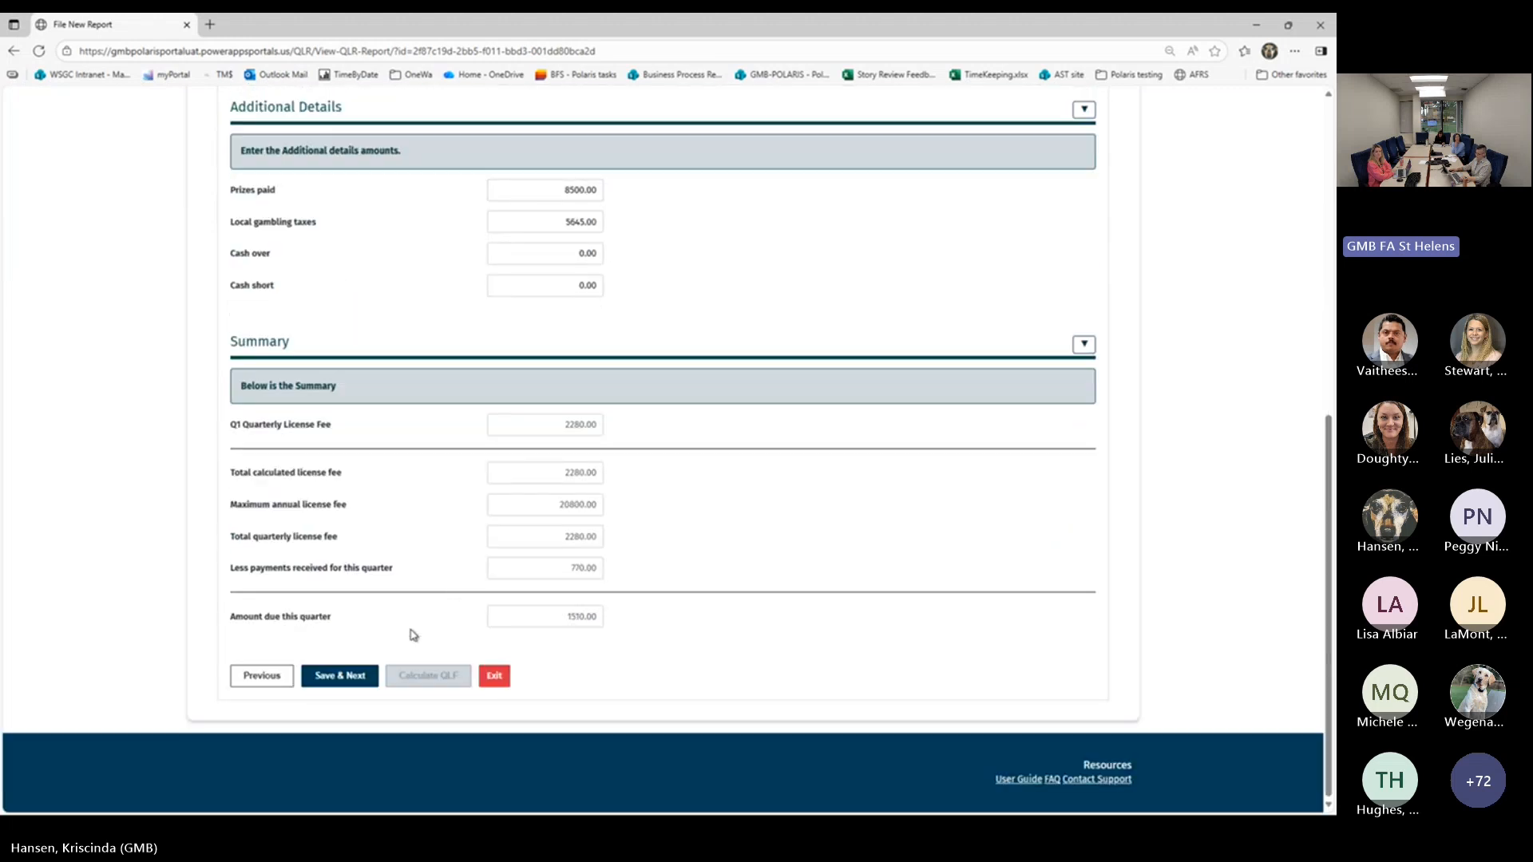
Save the Punch board/Pull-tab section, review the summary of fees and total amount due, and continue to the declaration
{"action": "left_click", "coordinate": [354, 727]}
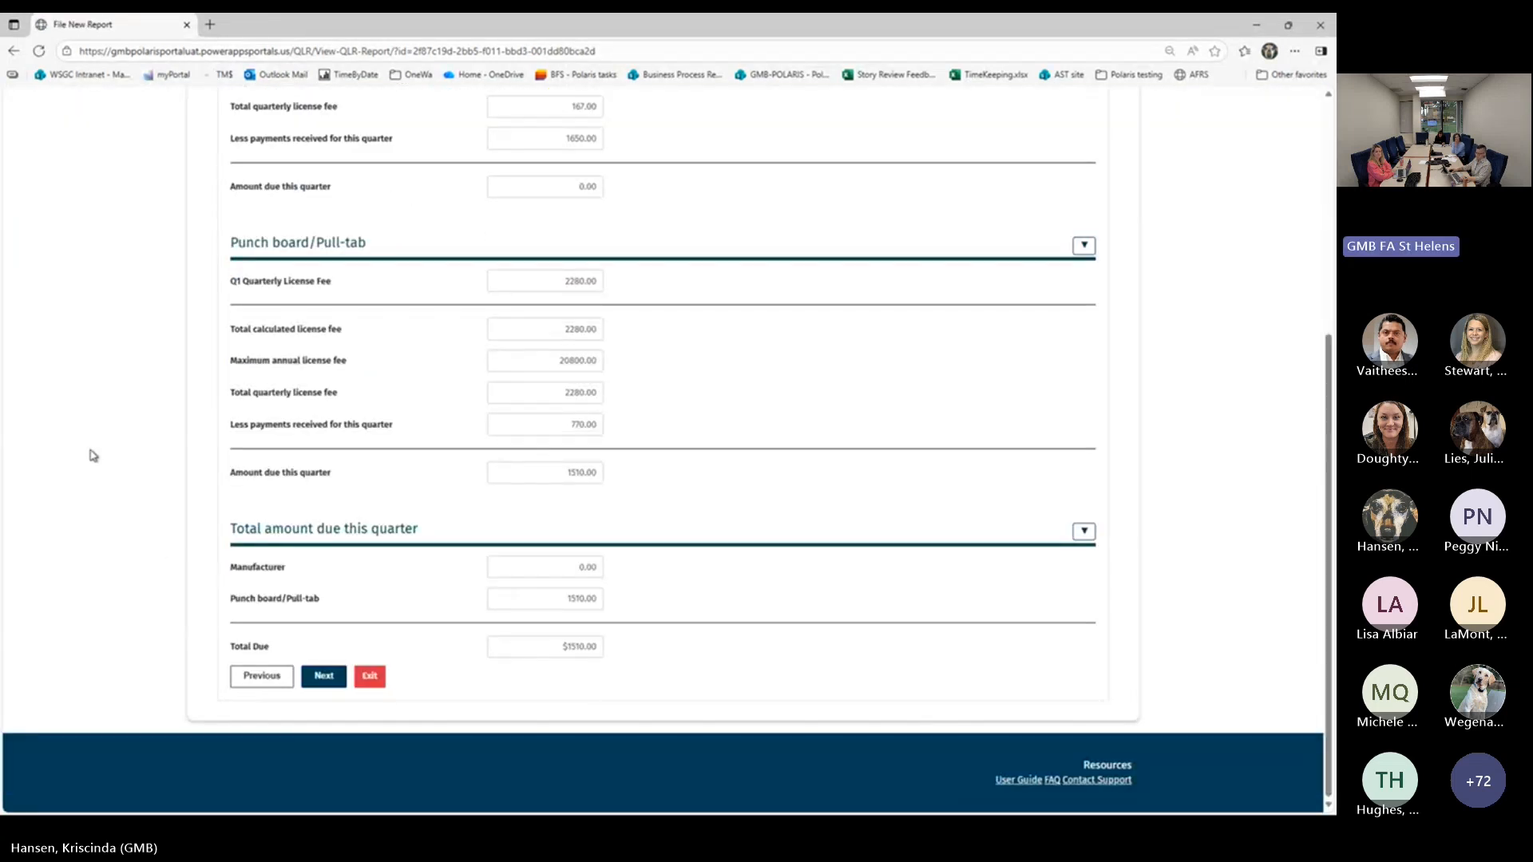
{"action": "scroll", "coordinate": [84, 447], "scroll_direction": "up", "scroll_amount": 3}
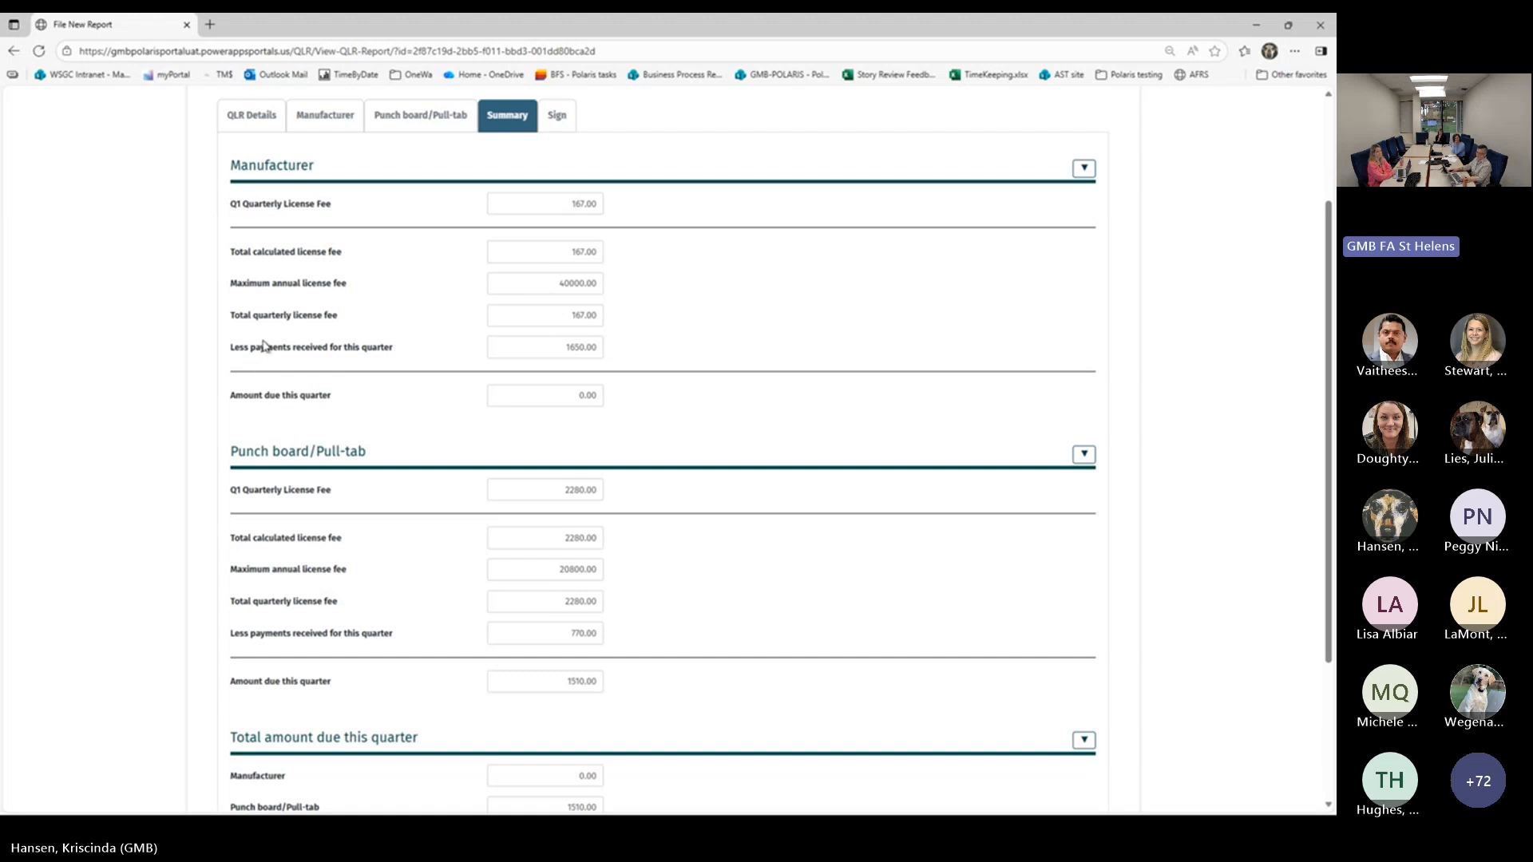
{"action": "scroll", "coordinate": [264, 349], "scroll_direction": "down", "scroll_amount": 3}
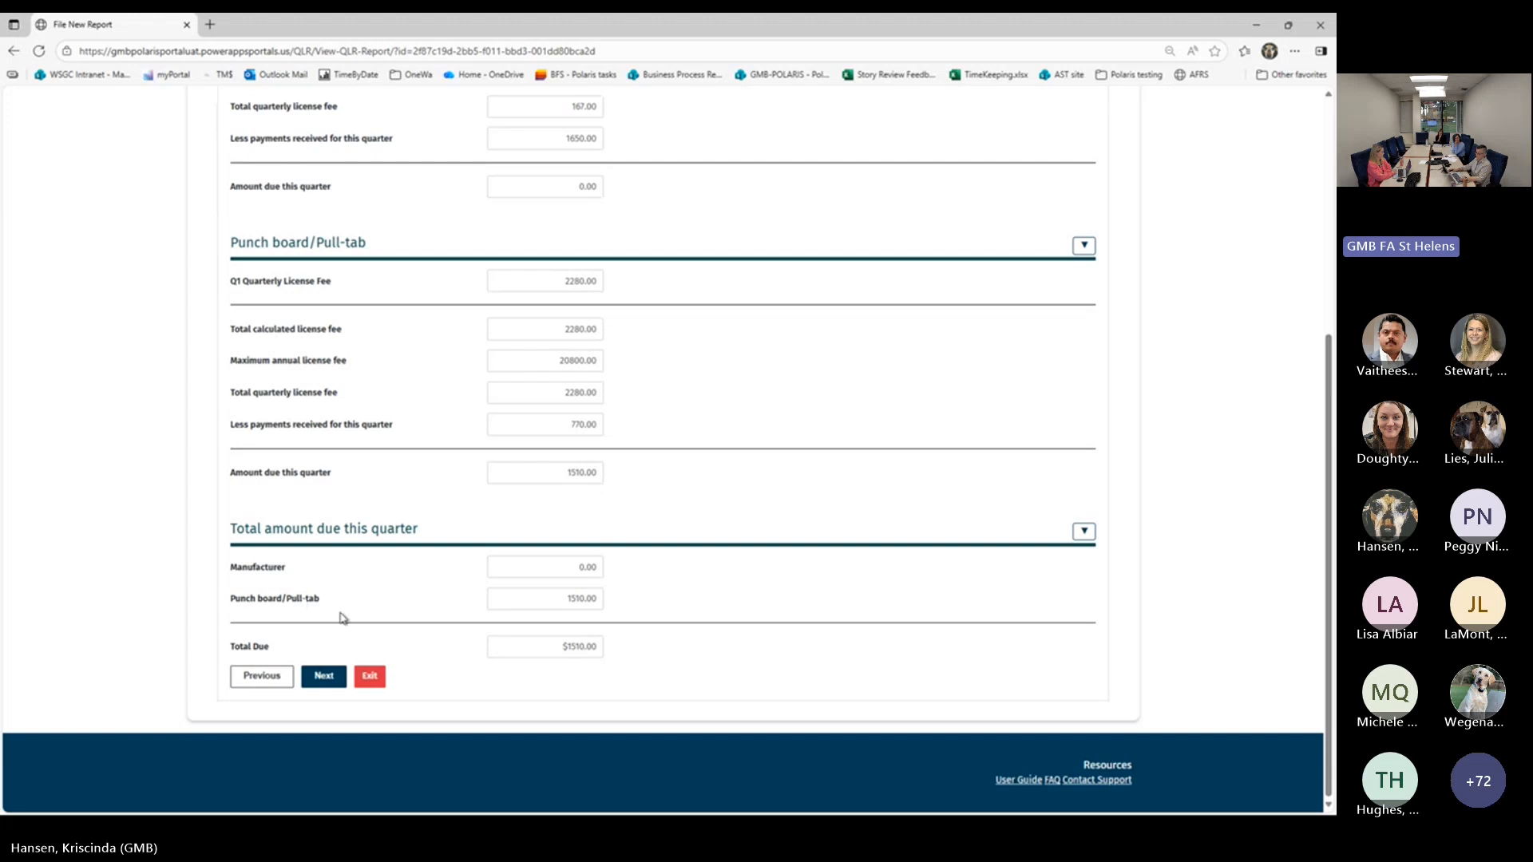
{"action": "left_click", "coordinate": [324, 677]}
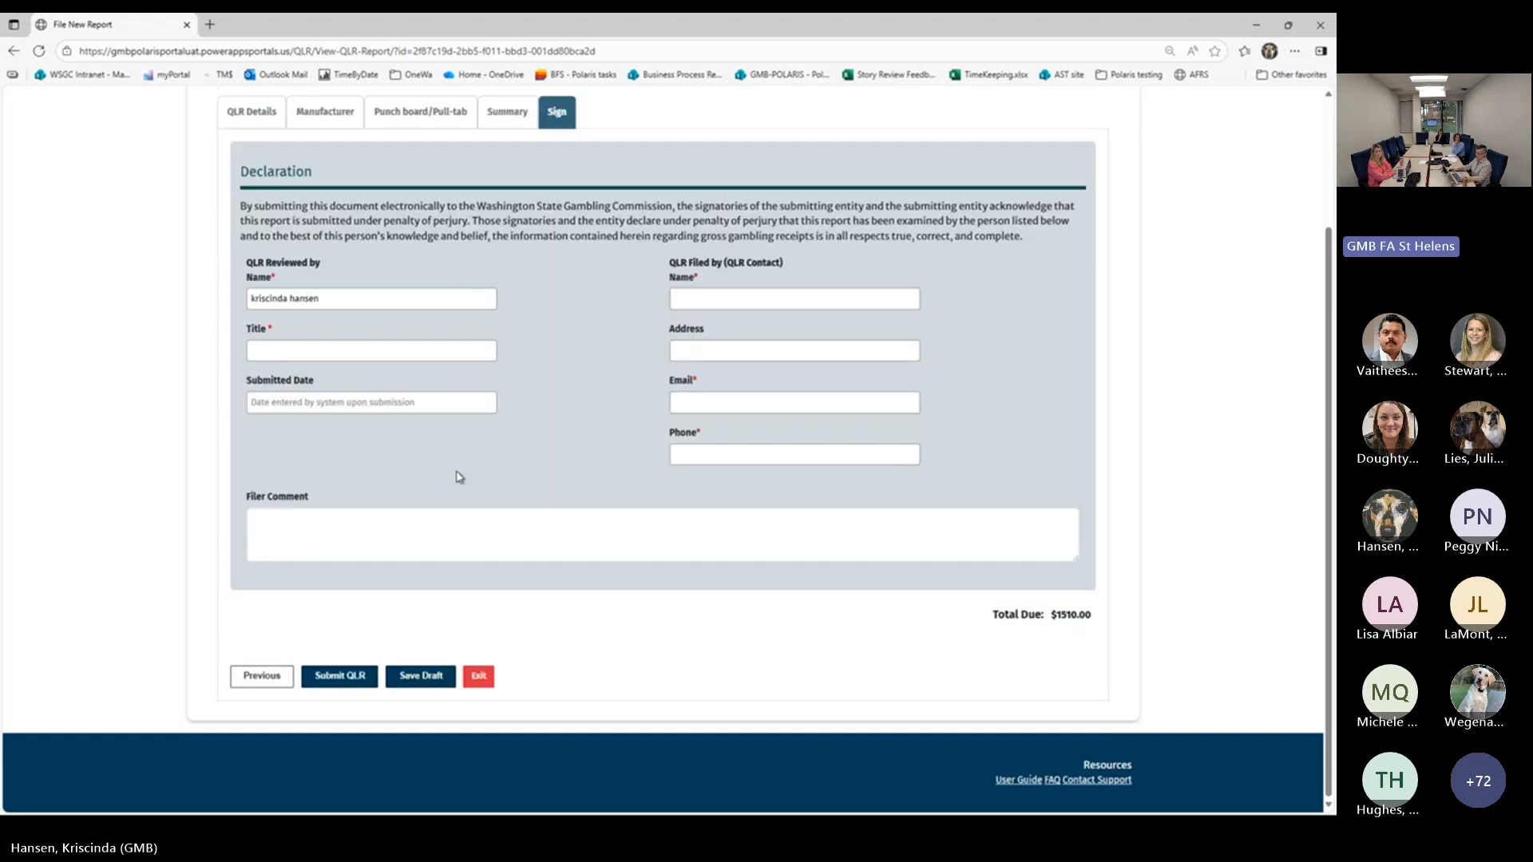
Enter "title" as the reviewer's title and fill in the QLR contact's name, address, email and phone in the declaration
{"action": "left_click", "coordinate": [435, 683]}
{"action": "scroll", "coordinate": [421, 605], "scroll_direction": "up", "scroll_amount": 1}
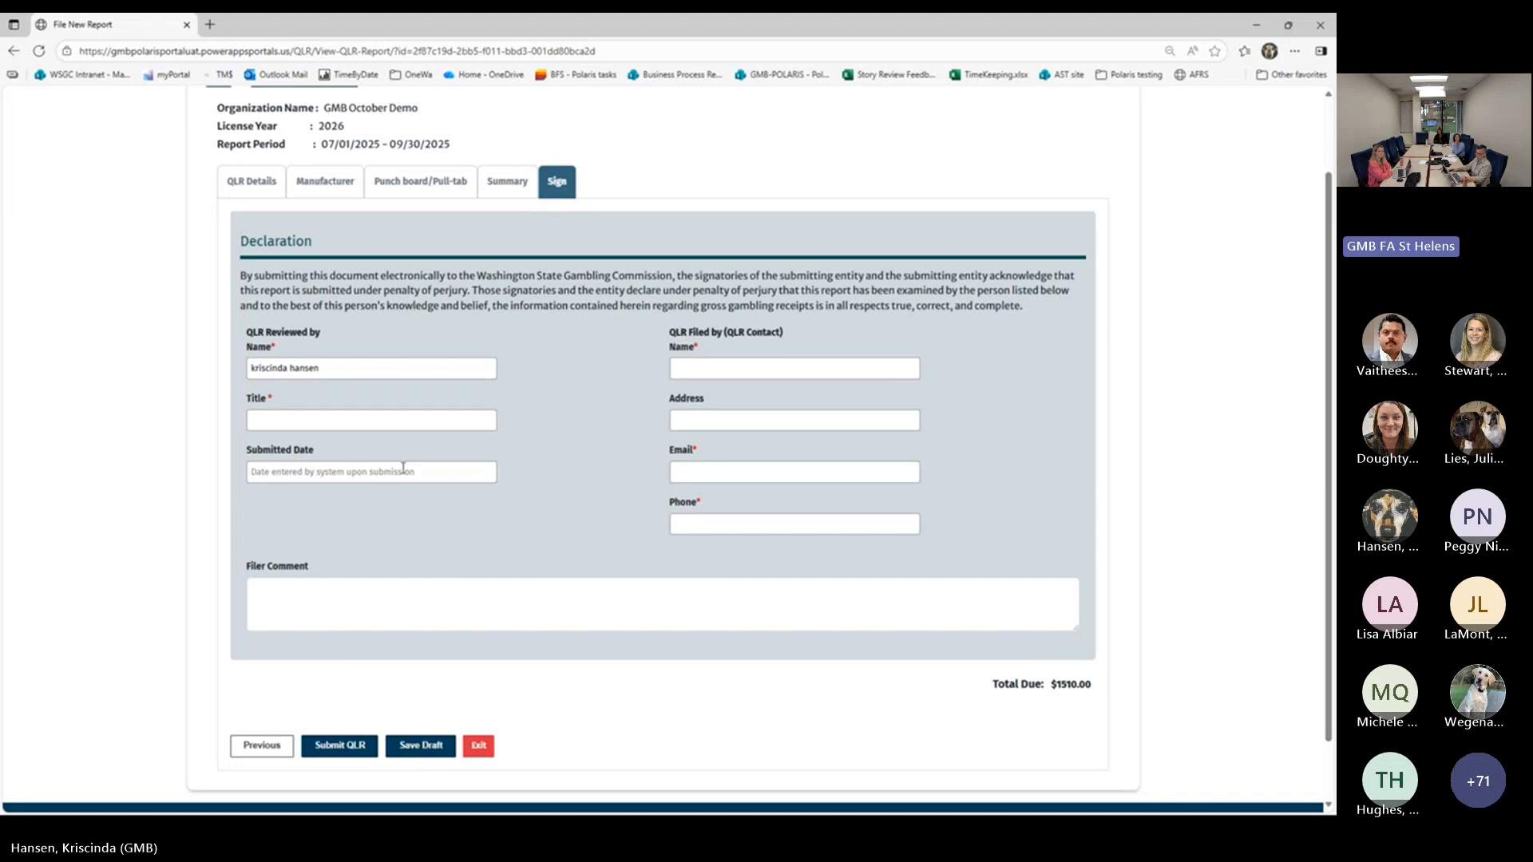
{"action": "left_click", "coordinate": [411, 422]}
{"action": "left_click", "coordinate": [402, 483]}
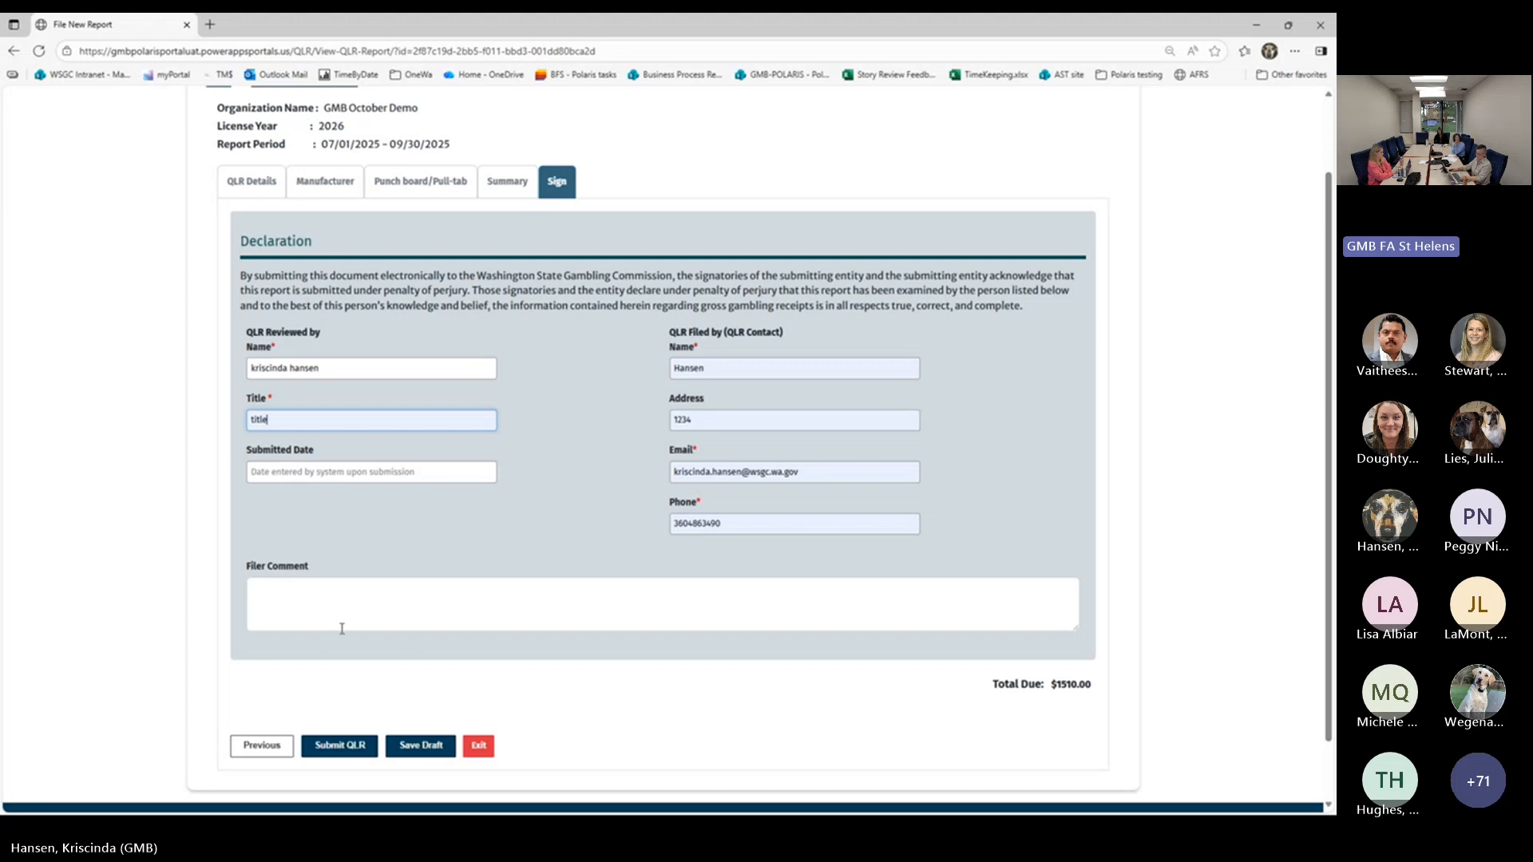
Submit the quarterly license report, return to the filing history and show the actions available for the 2026 Q1 filing
{"action": "left_click", "coordinate": [358, 747]}
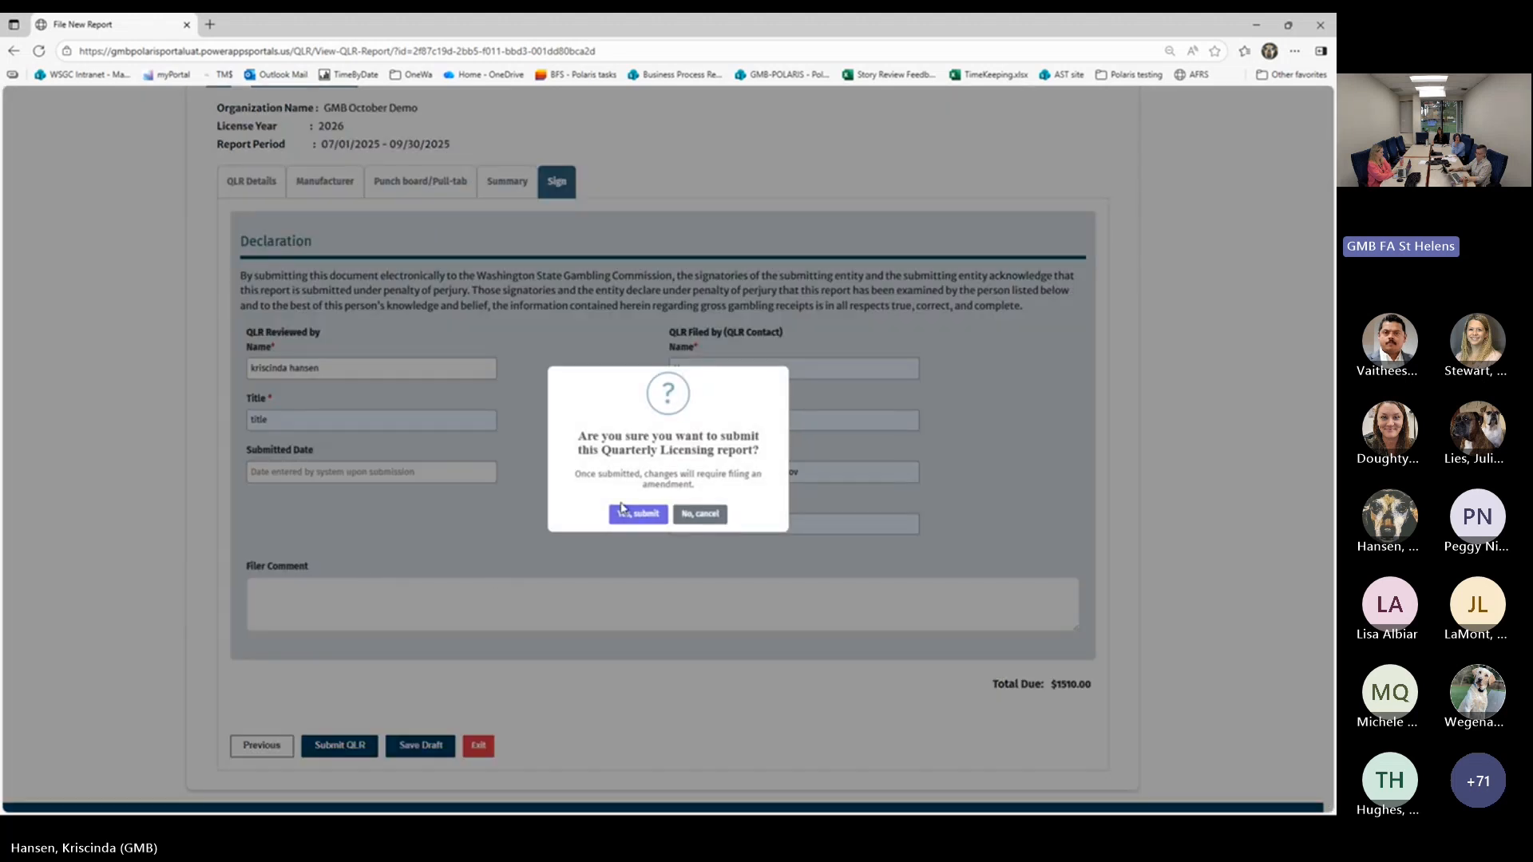
{"action": "left_click", "coordinate": [636, 516]}
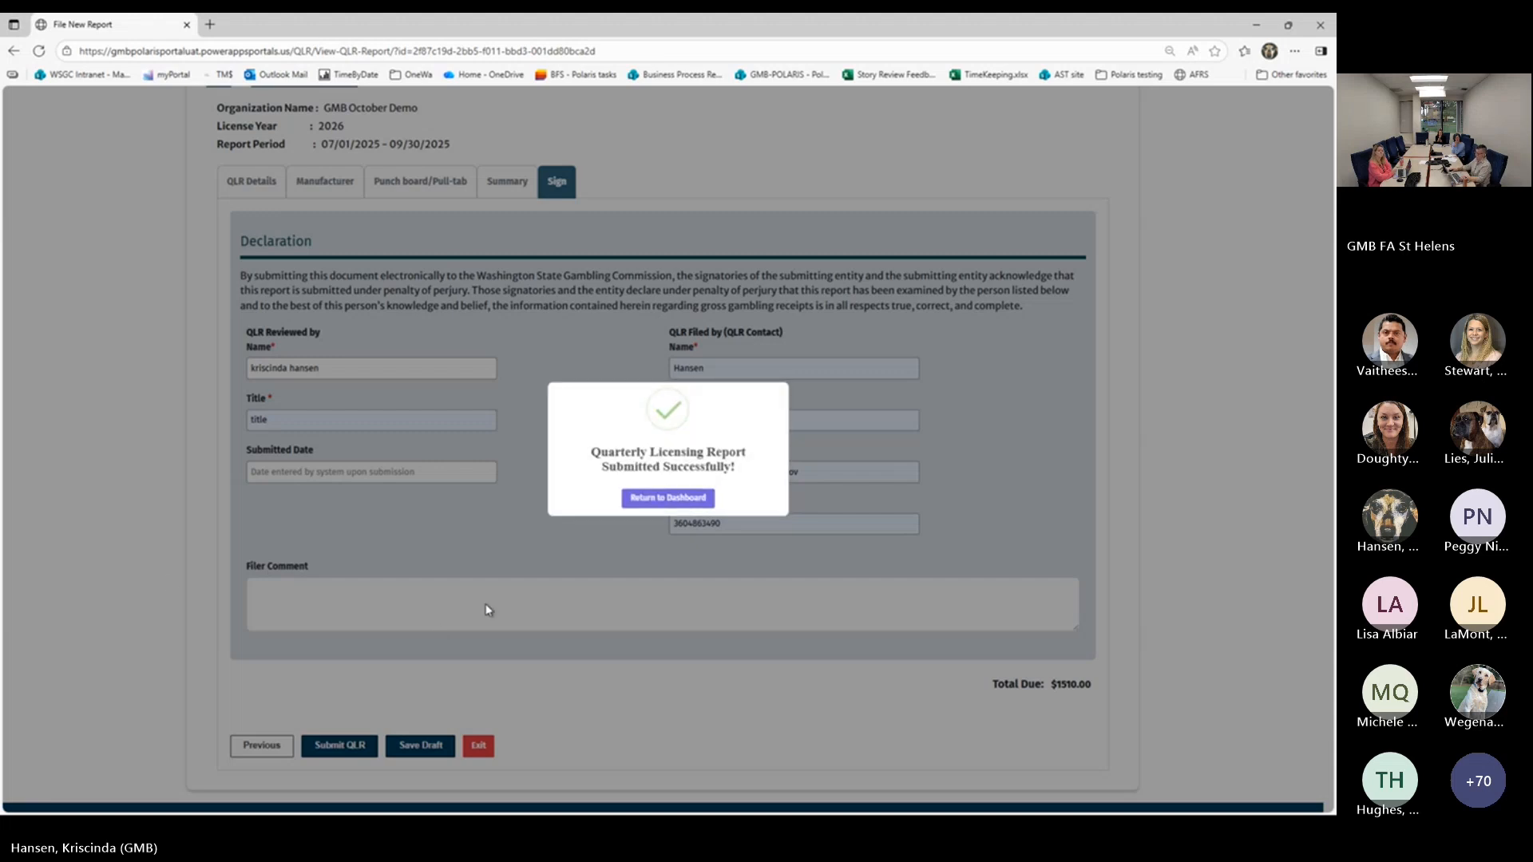
{"action": "left_click", "coordinate": [657, 499]}
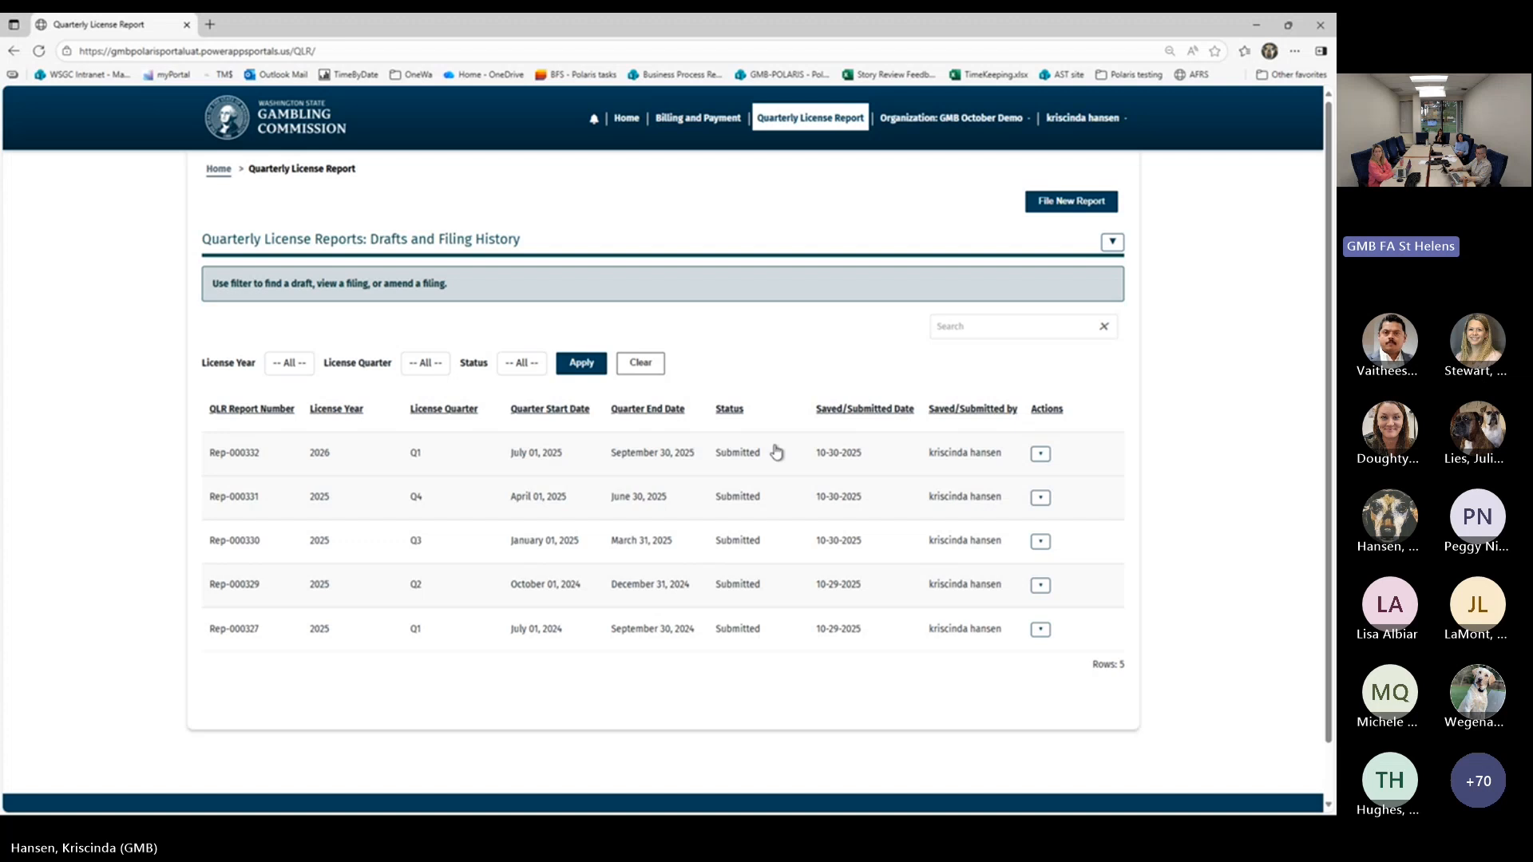
{"action": "left_click", "coordinate": [1039, 459]}
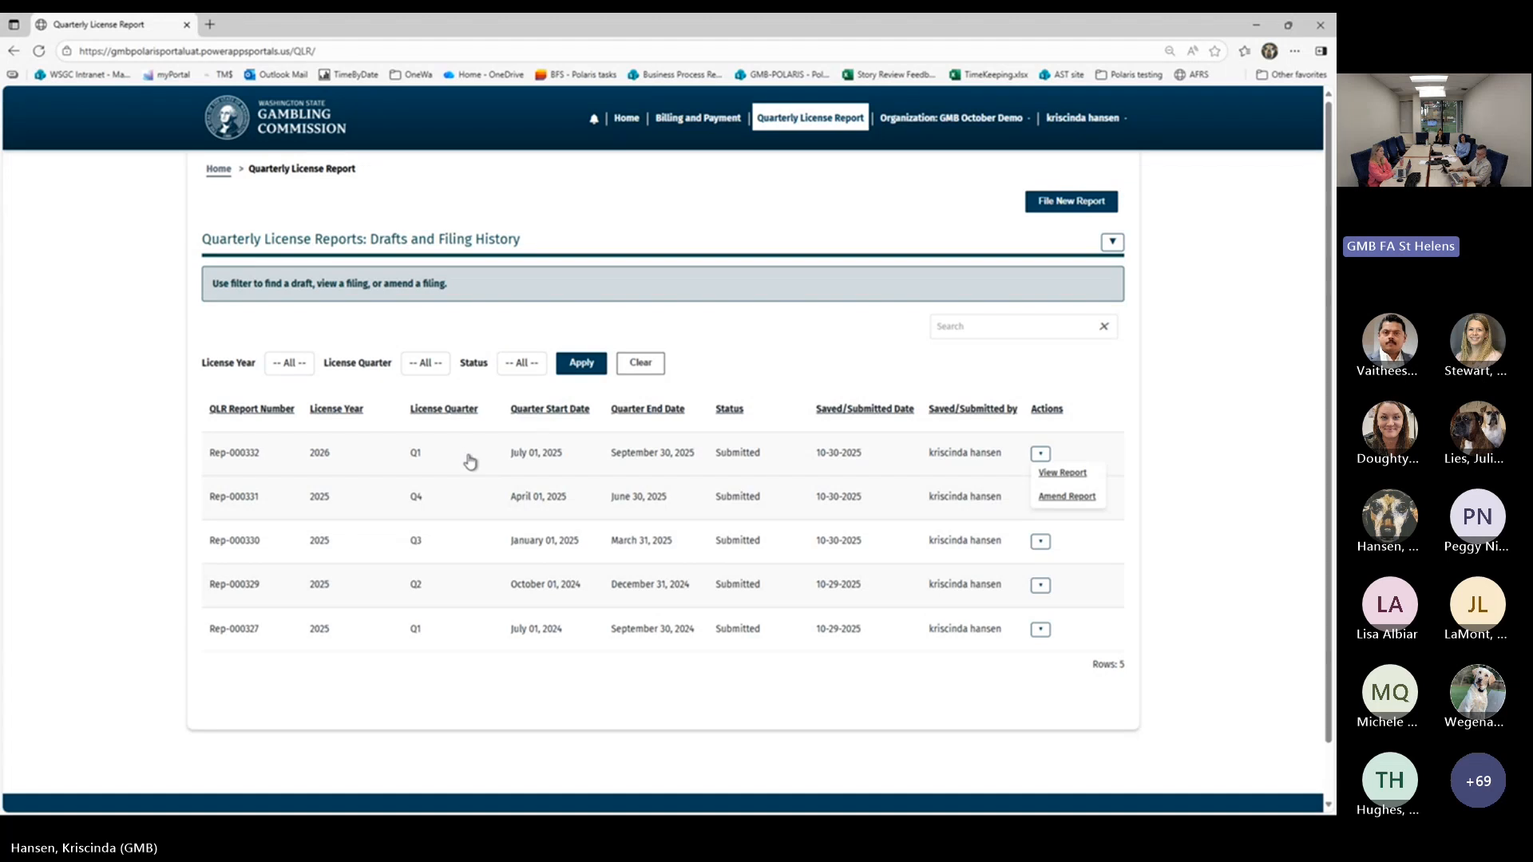
Try to file a new quarterly license report for license year 2026, quarter Q3
{"action": "left_click", "coordinate": [1053, 204]}
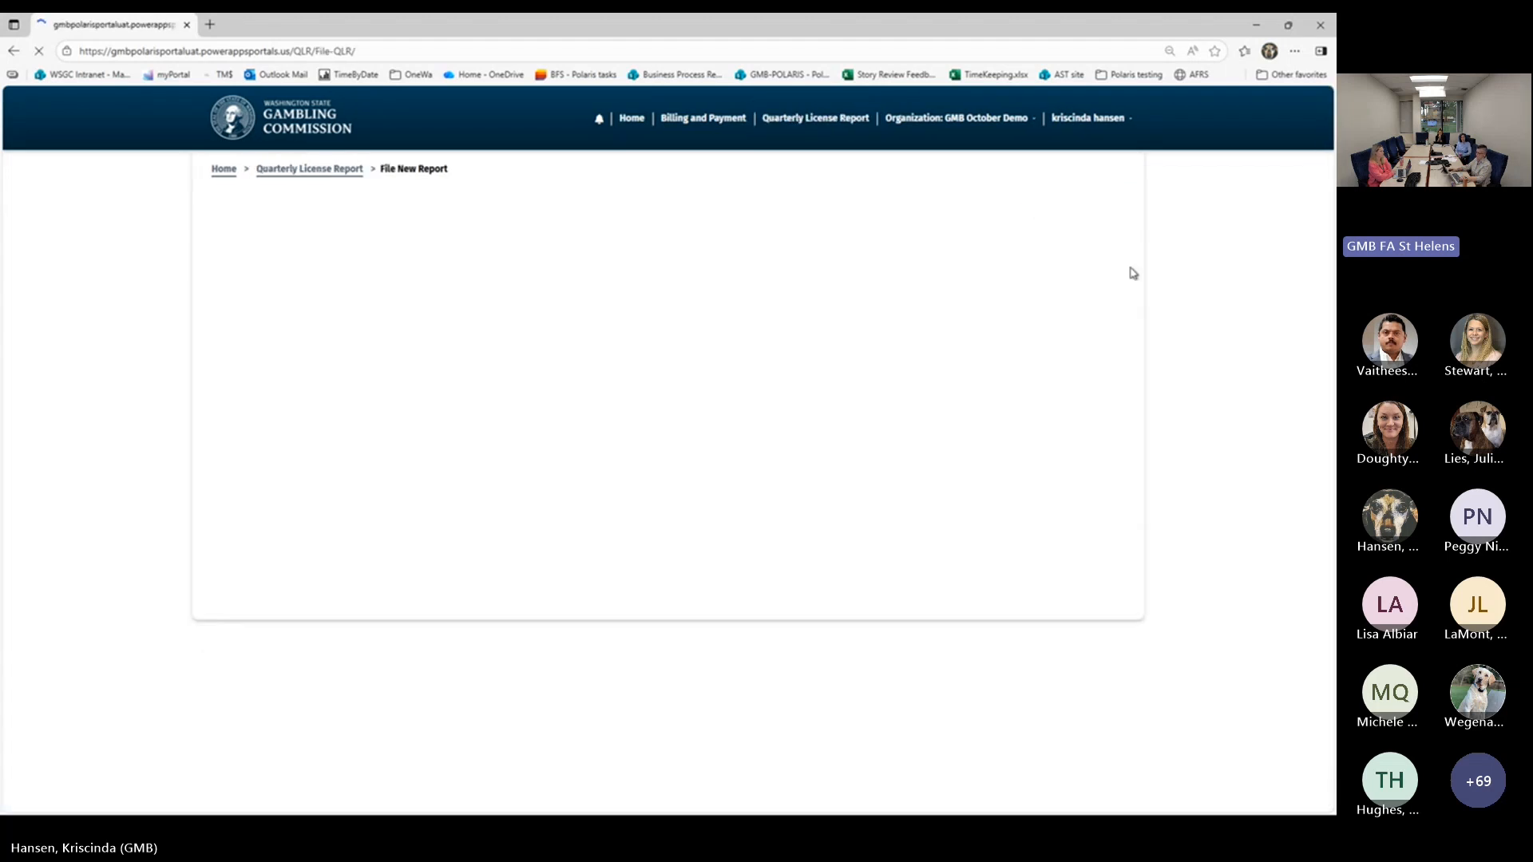
{"action": "left_click", "coordinate": [271, 364]}
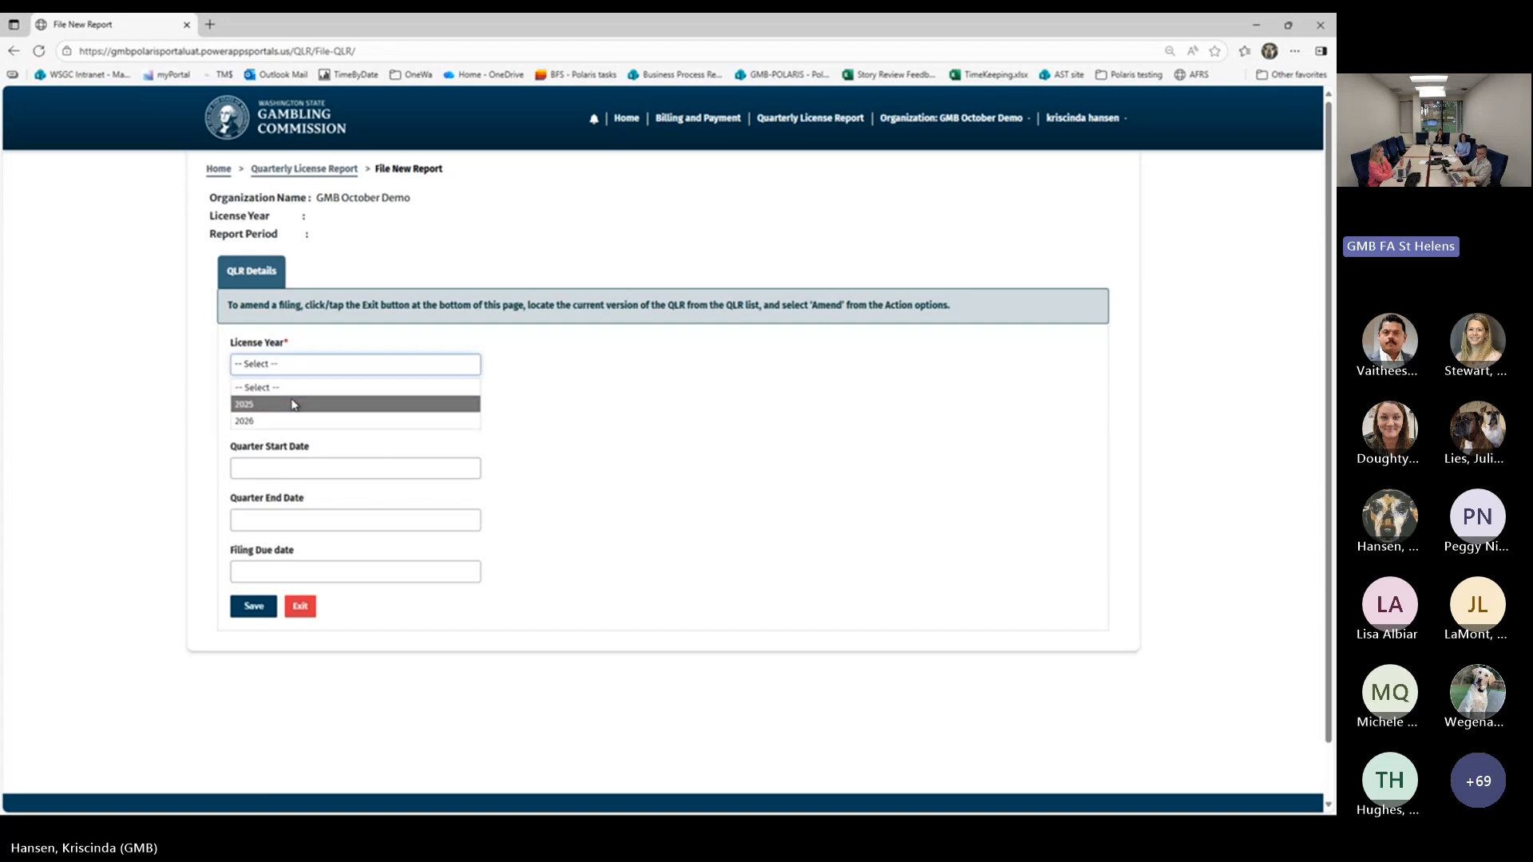
{"action": "left_click", "coordinate": [285, 423]}
{"action": "left_click", "coordinate": [293, 418]}
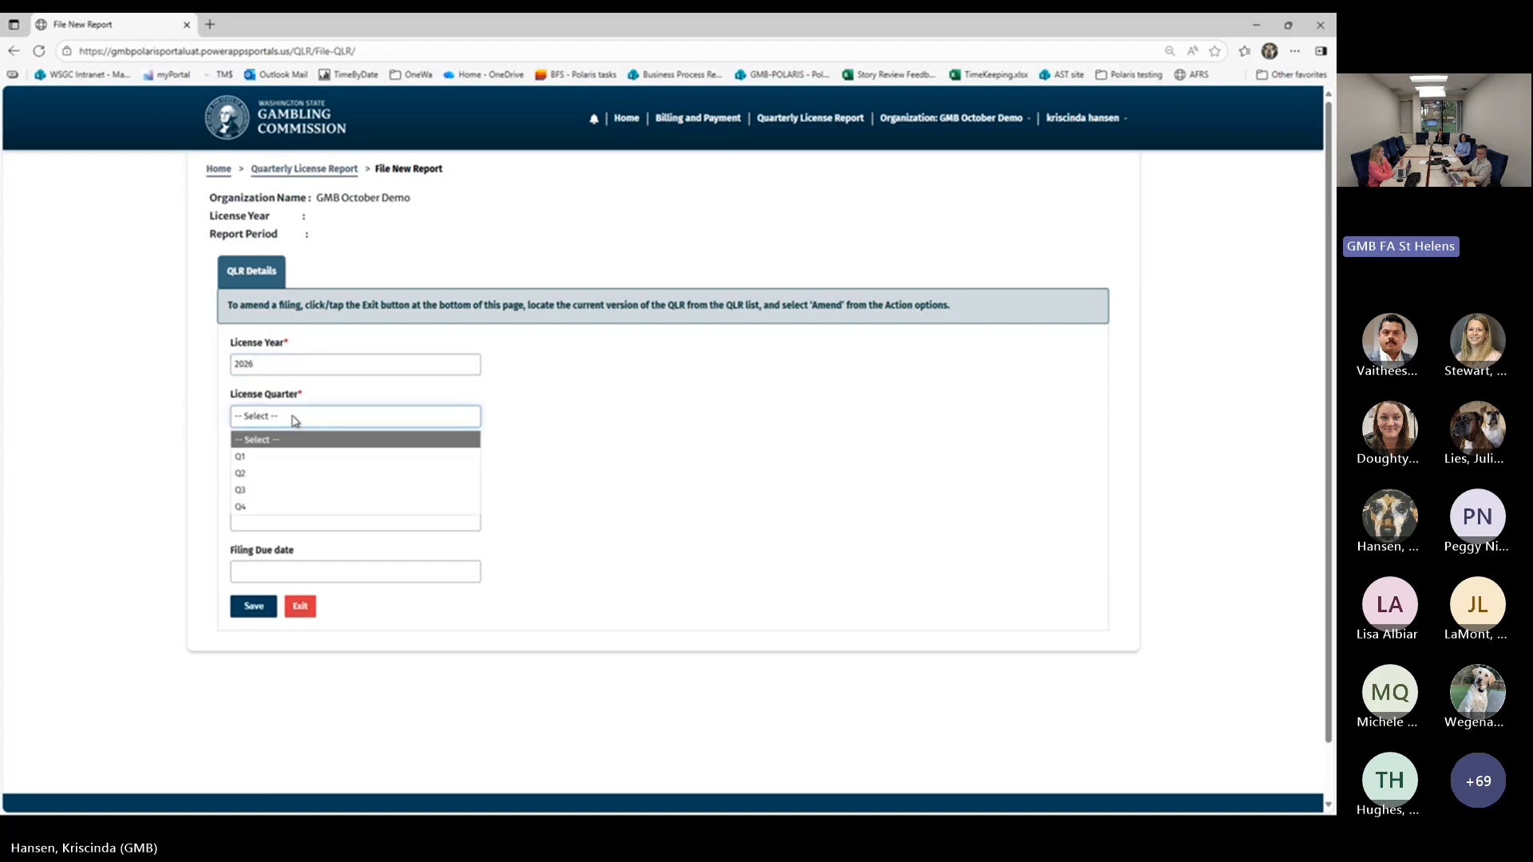
{"action": "left_click", "coordinate": [281, 490]}
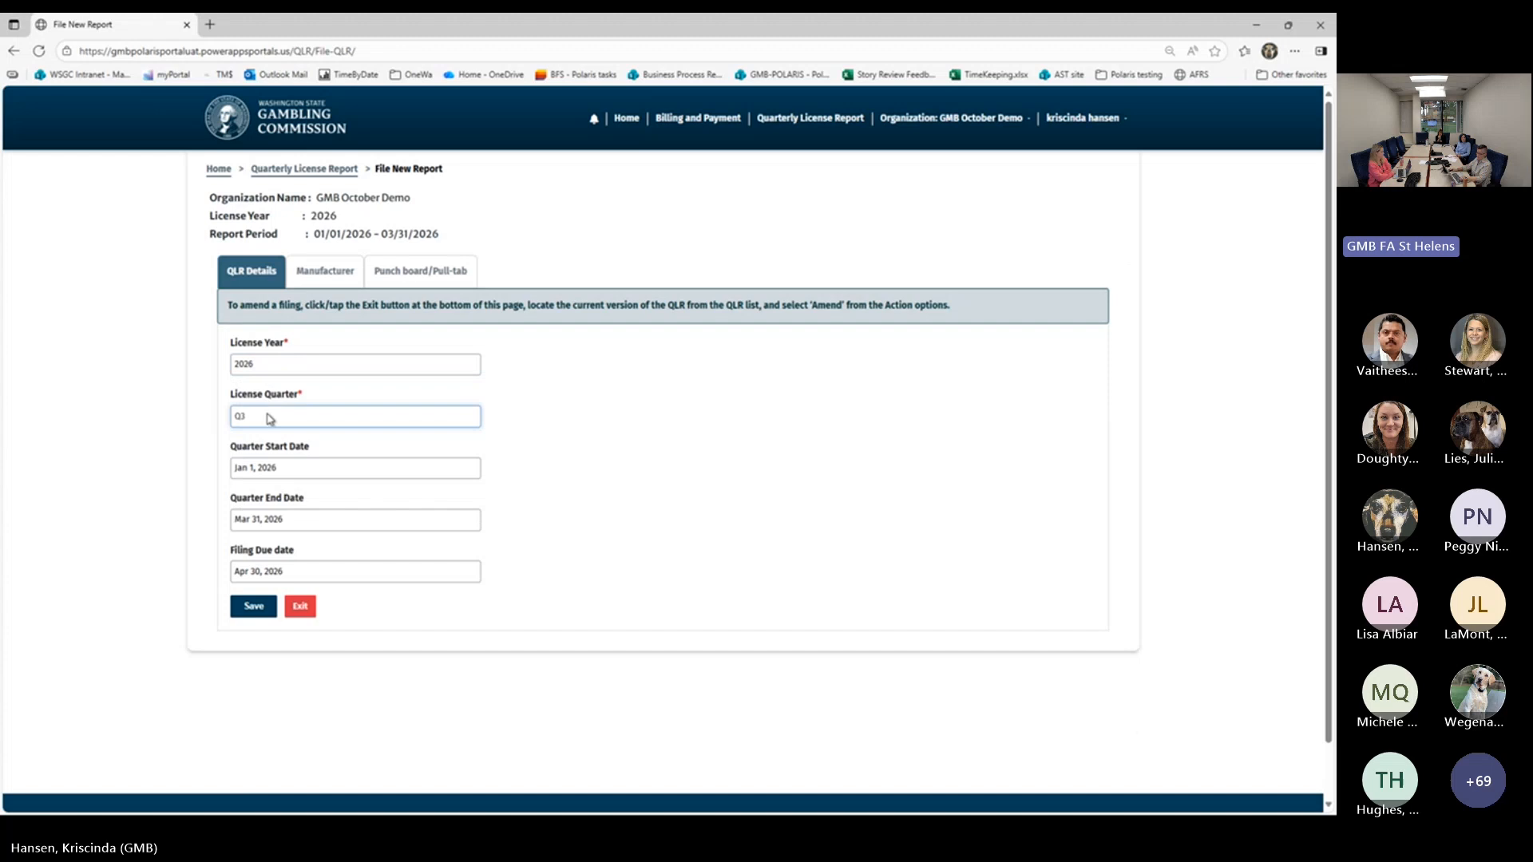
{"action": "left_click", "coordinate": [243, 614]}
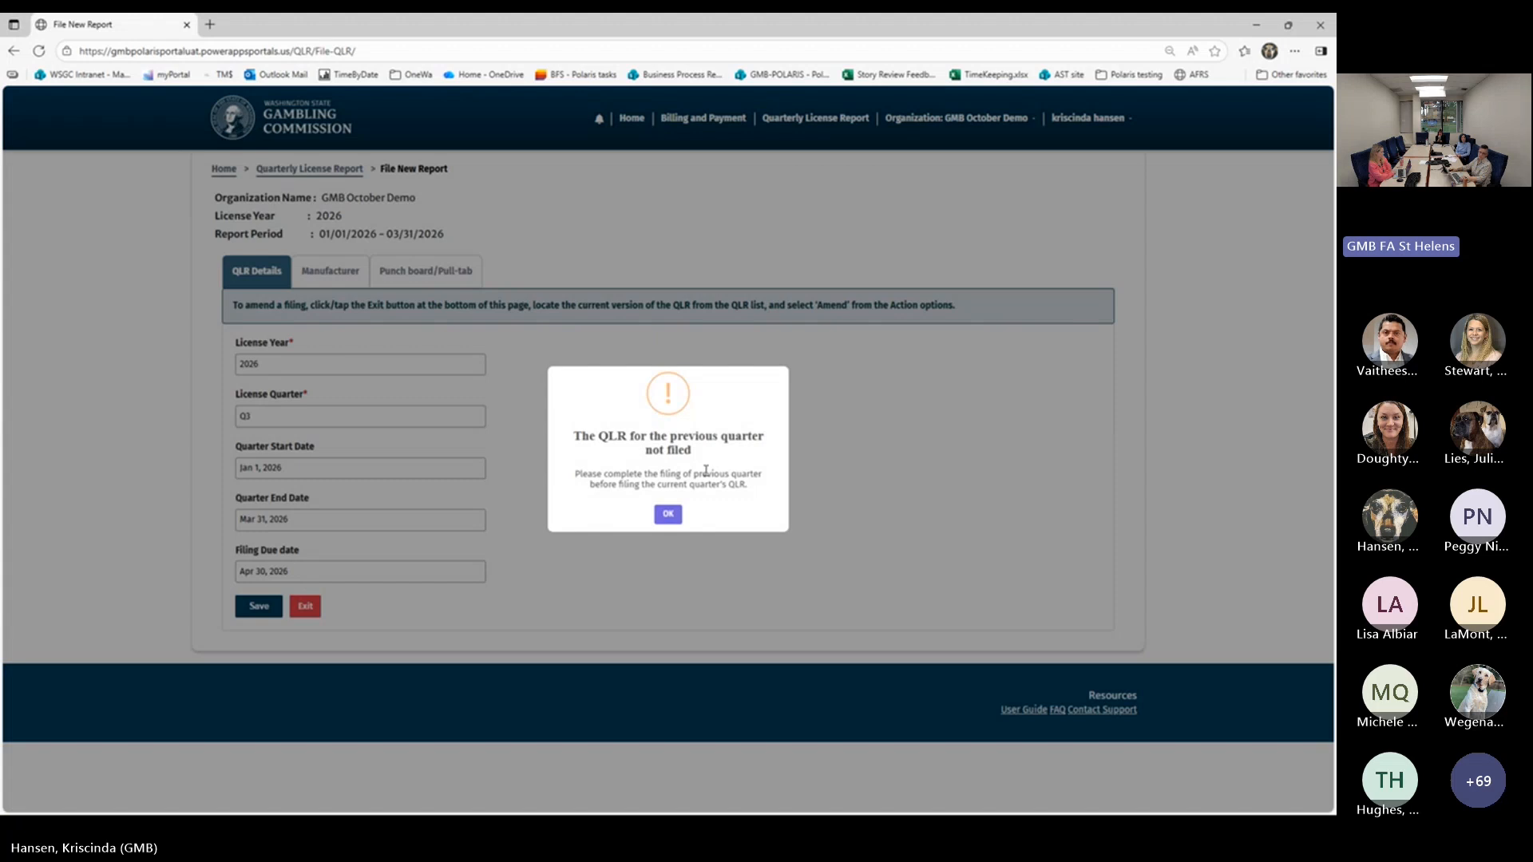
{"action": "left_click", "coordinate": [666, 516]}
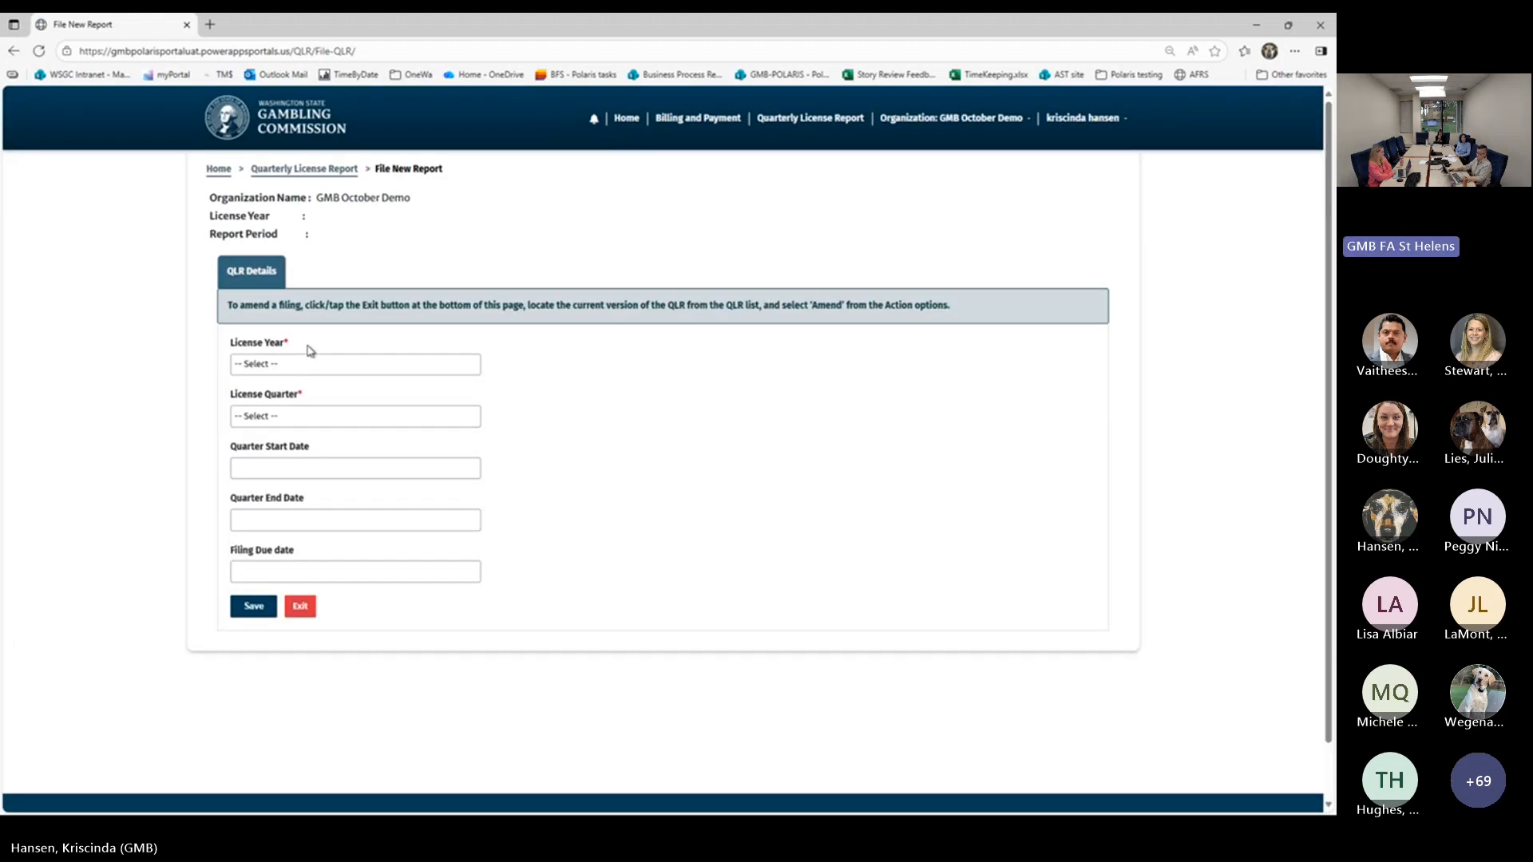
Try to file a new report for license year 2025, quarter Q1, and exit to the filing history without saving a draft
{"action": "left_click", "coordinate": [309, 365]}
{"action": "left_click", "coordinate": [321, 414]}
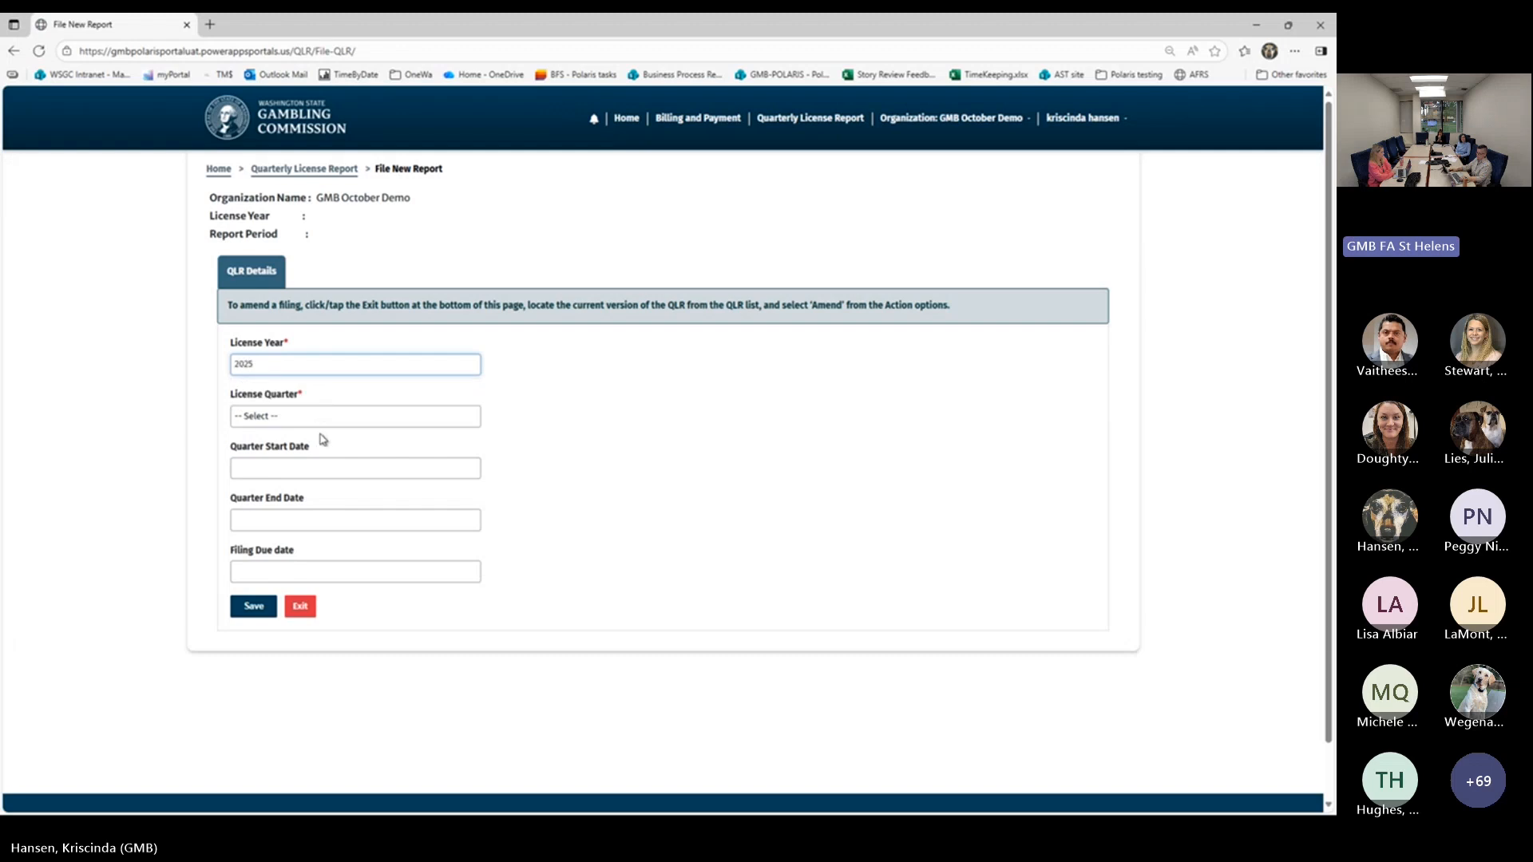
{"action": "left_click", "coordinate": [326, 423]}
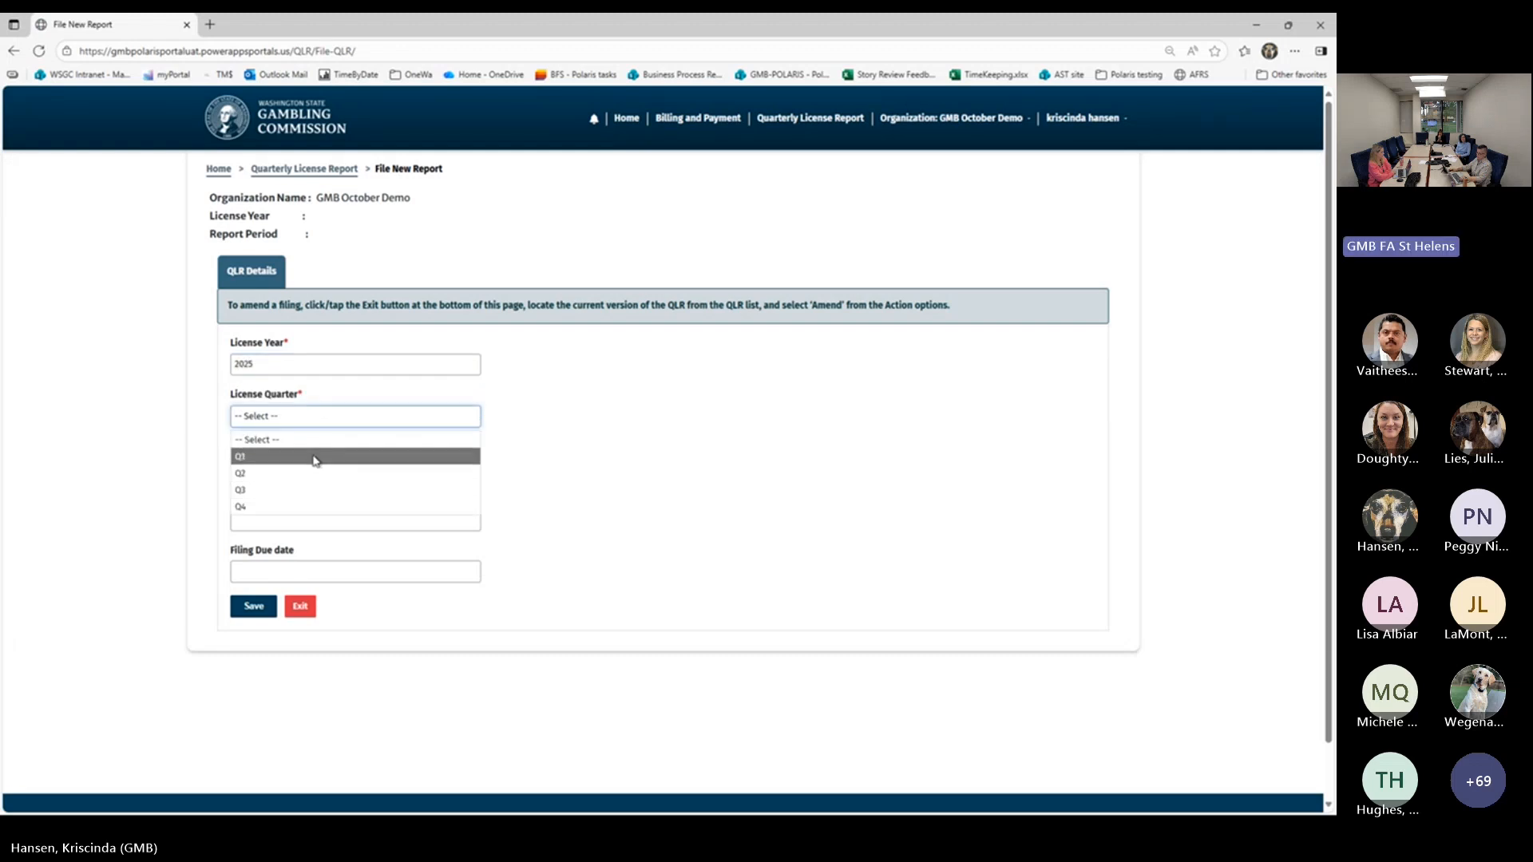
{"action": "left_click", "coordinate": [328, 456]}
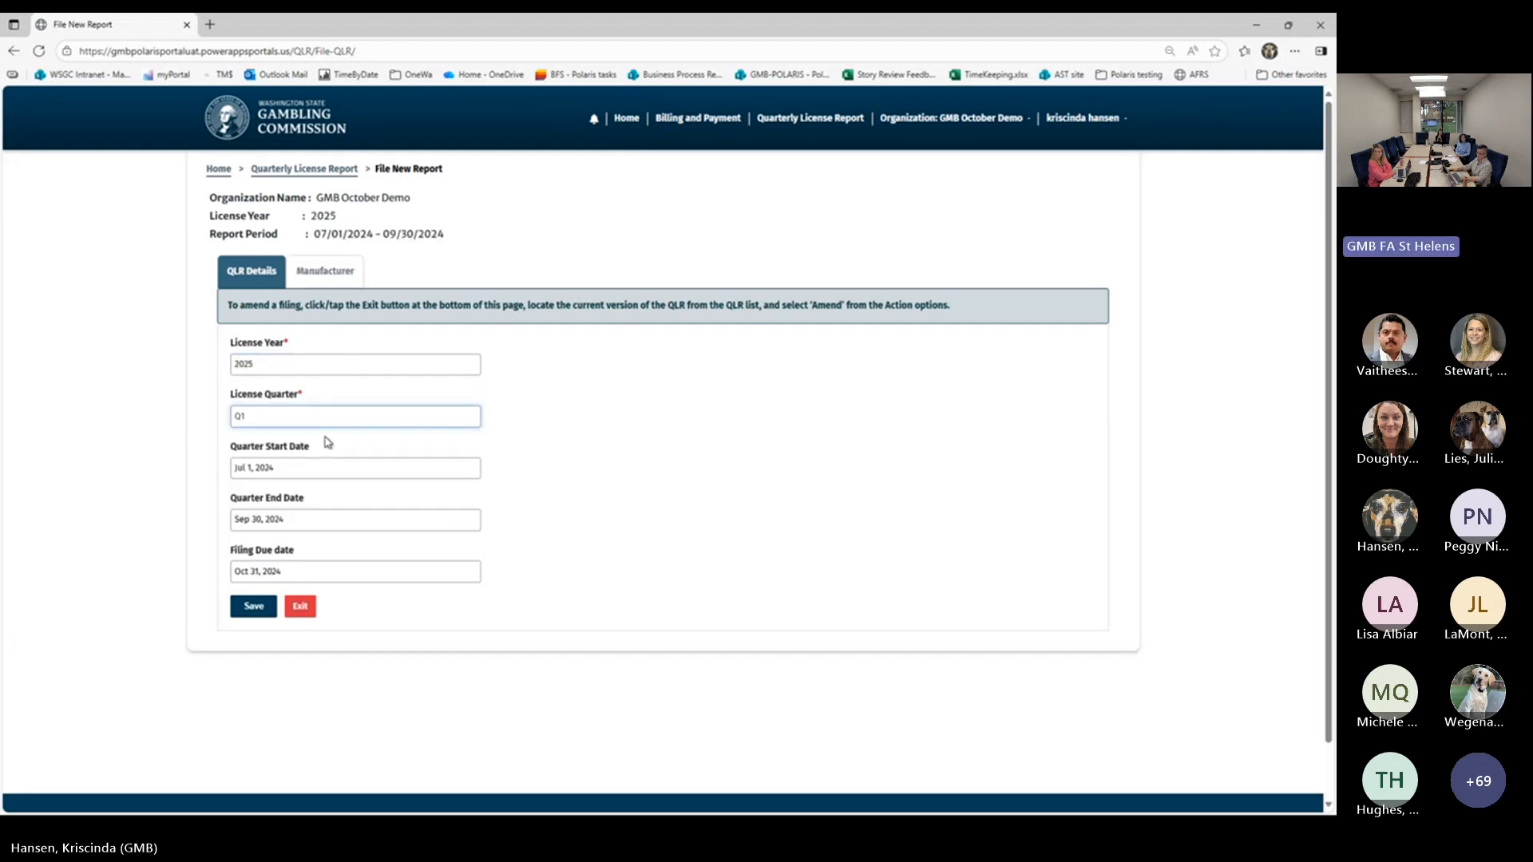
{"action": "left_click", "coordinate": [254, 607]}
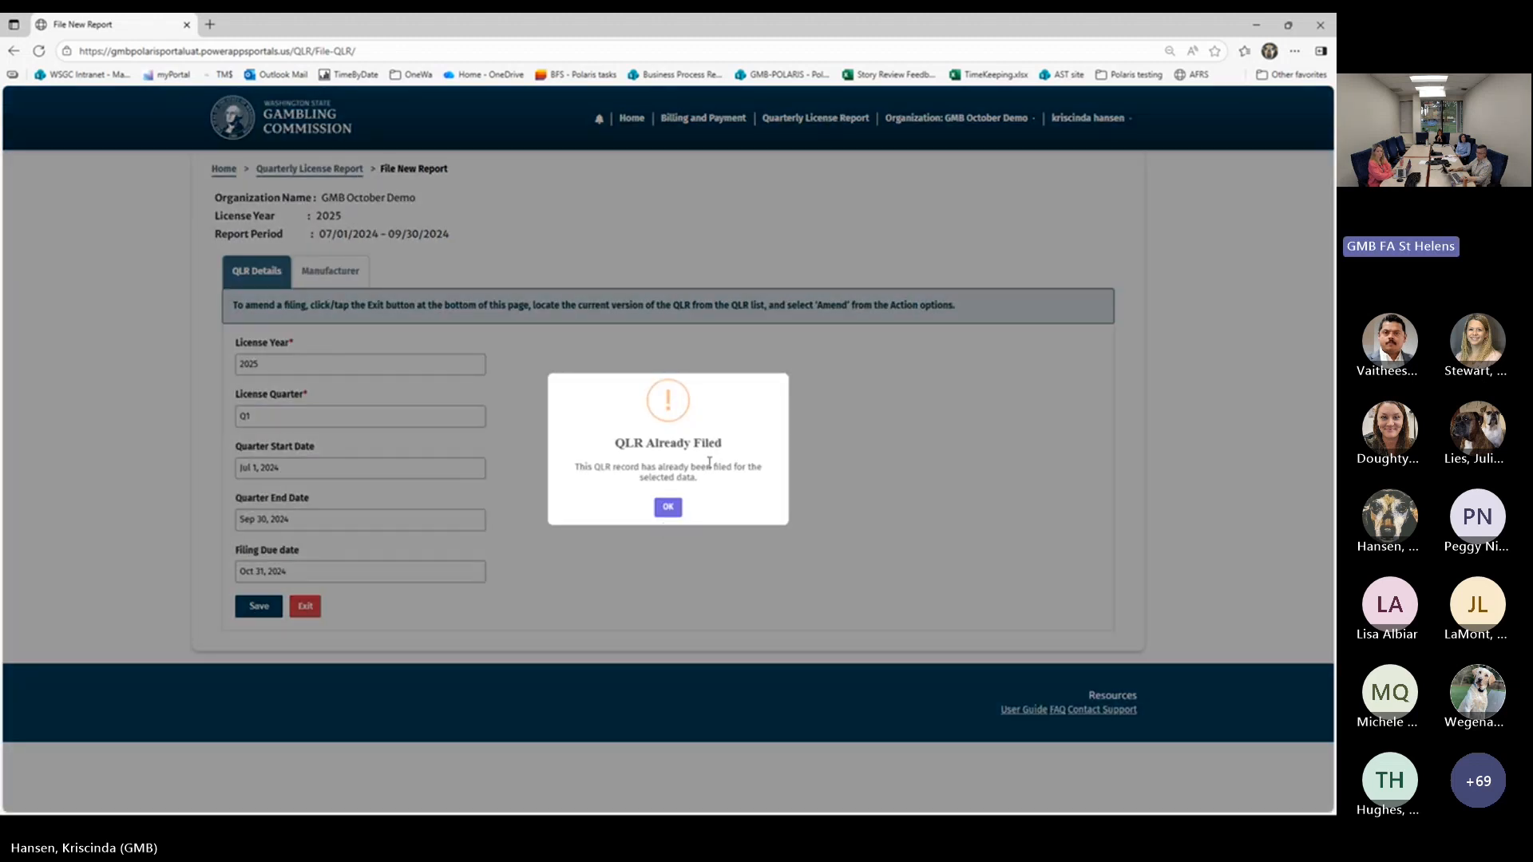
{"action": "left_click", "coordinate": [669, 507]}
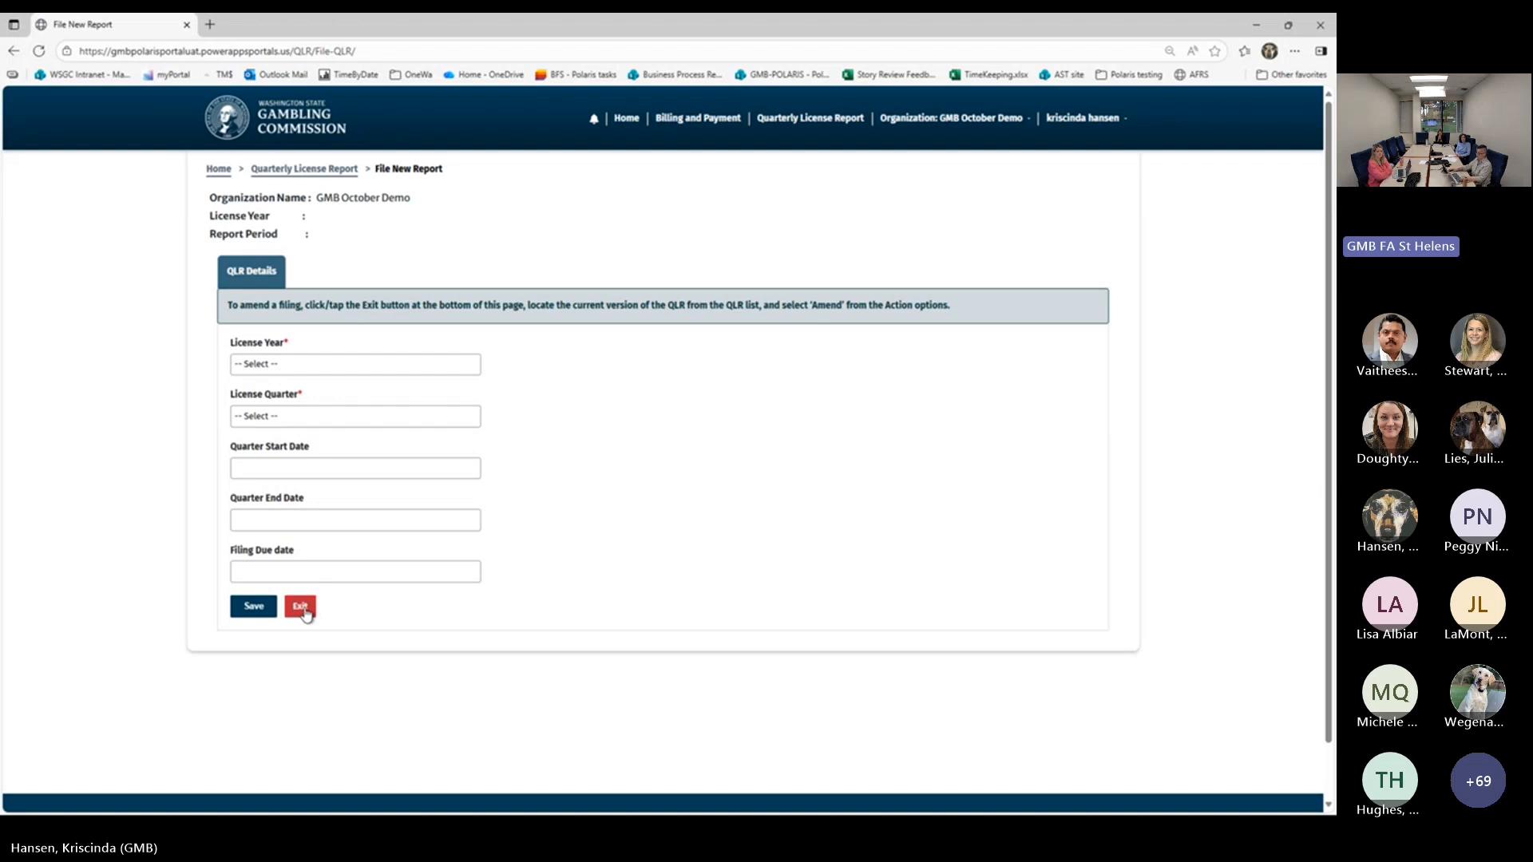
{"action": "left_click", "coordinate": [301, 608]}
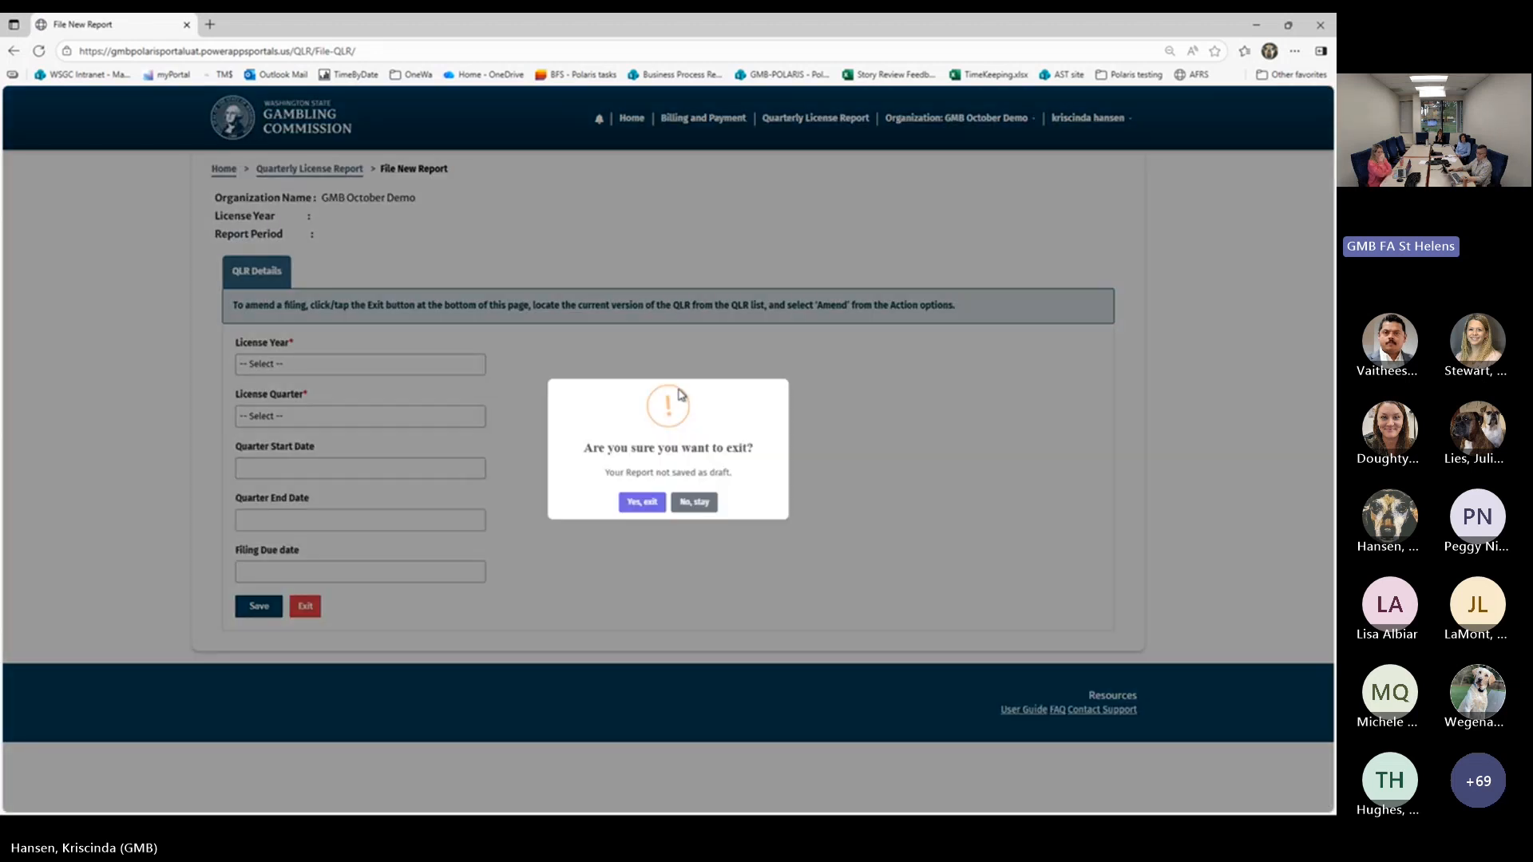
{"action": "left_click", "coordinate": [636, 503]}
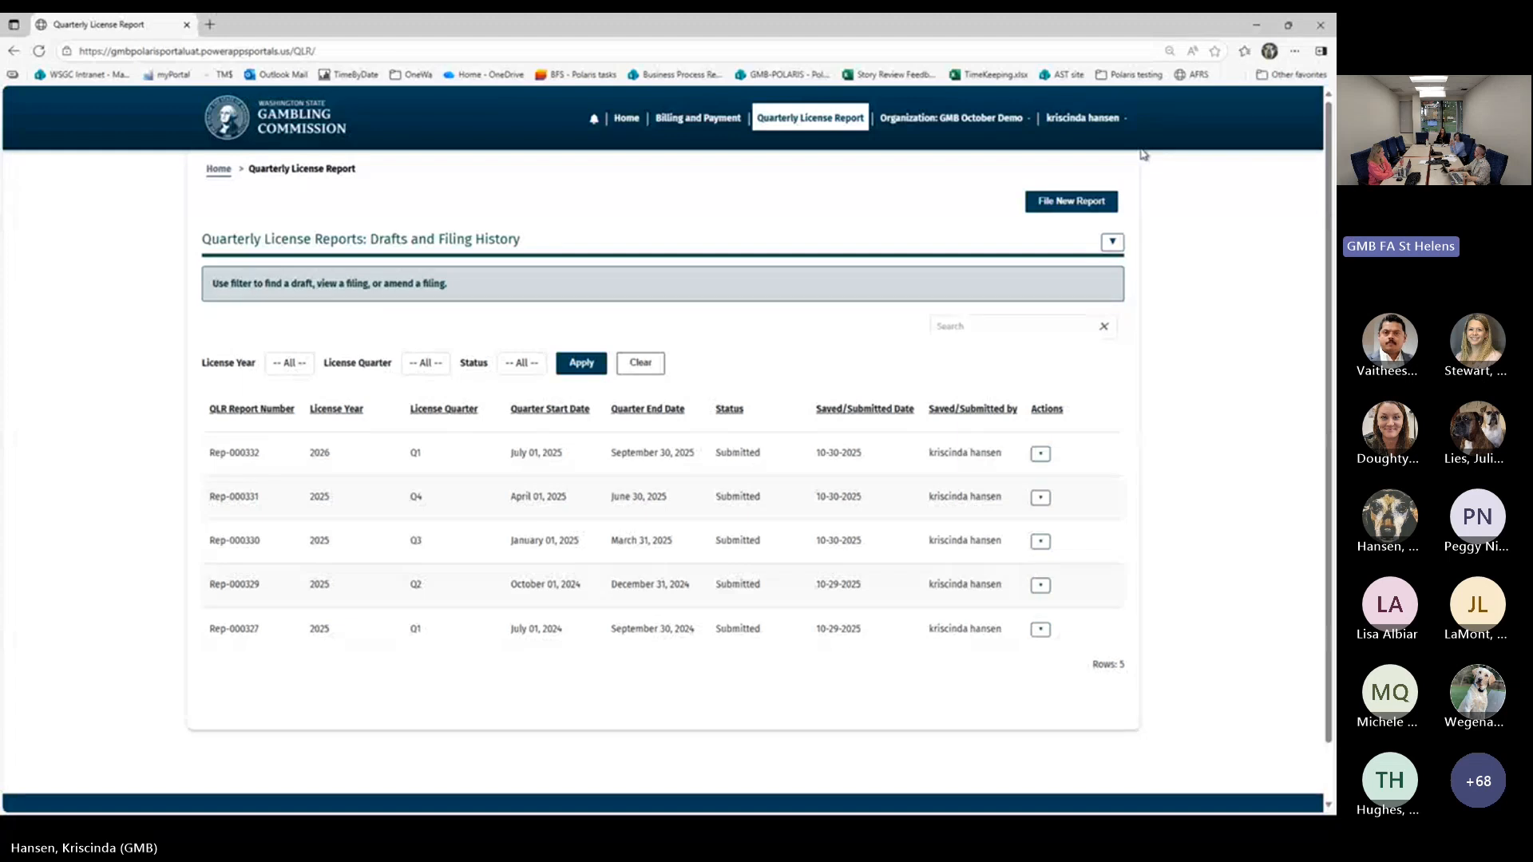
View the organizations and web roles available for switching profiles, and close the list without changing organization
{"action": "left_click", "coordinate": [1103, 126]}
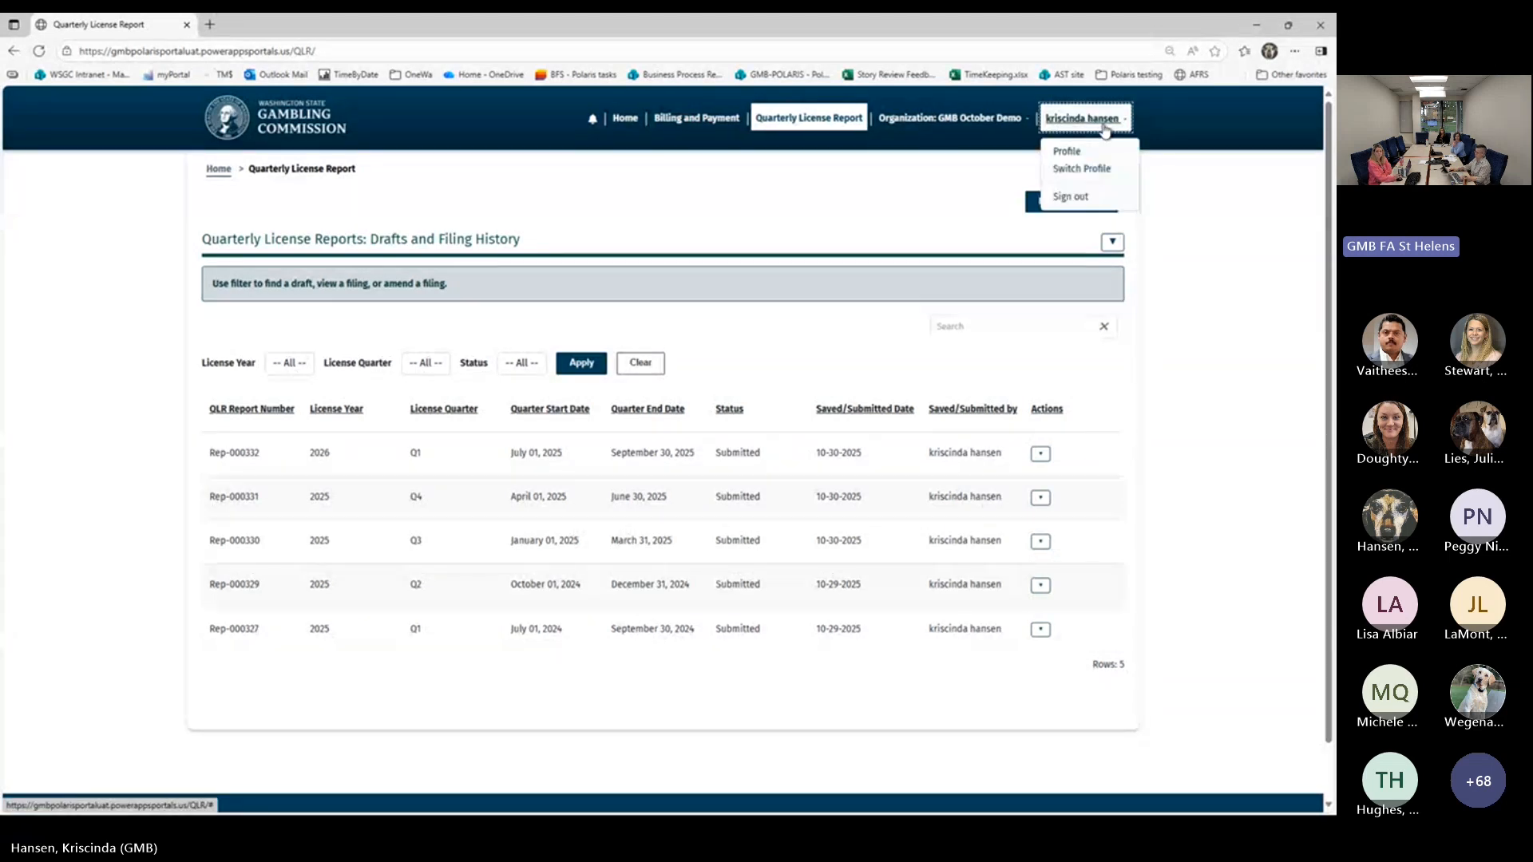
{"action": "left_click", "coordinate": [1107, 169]}
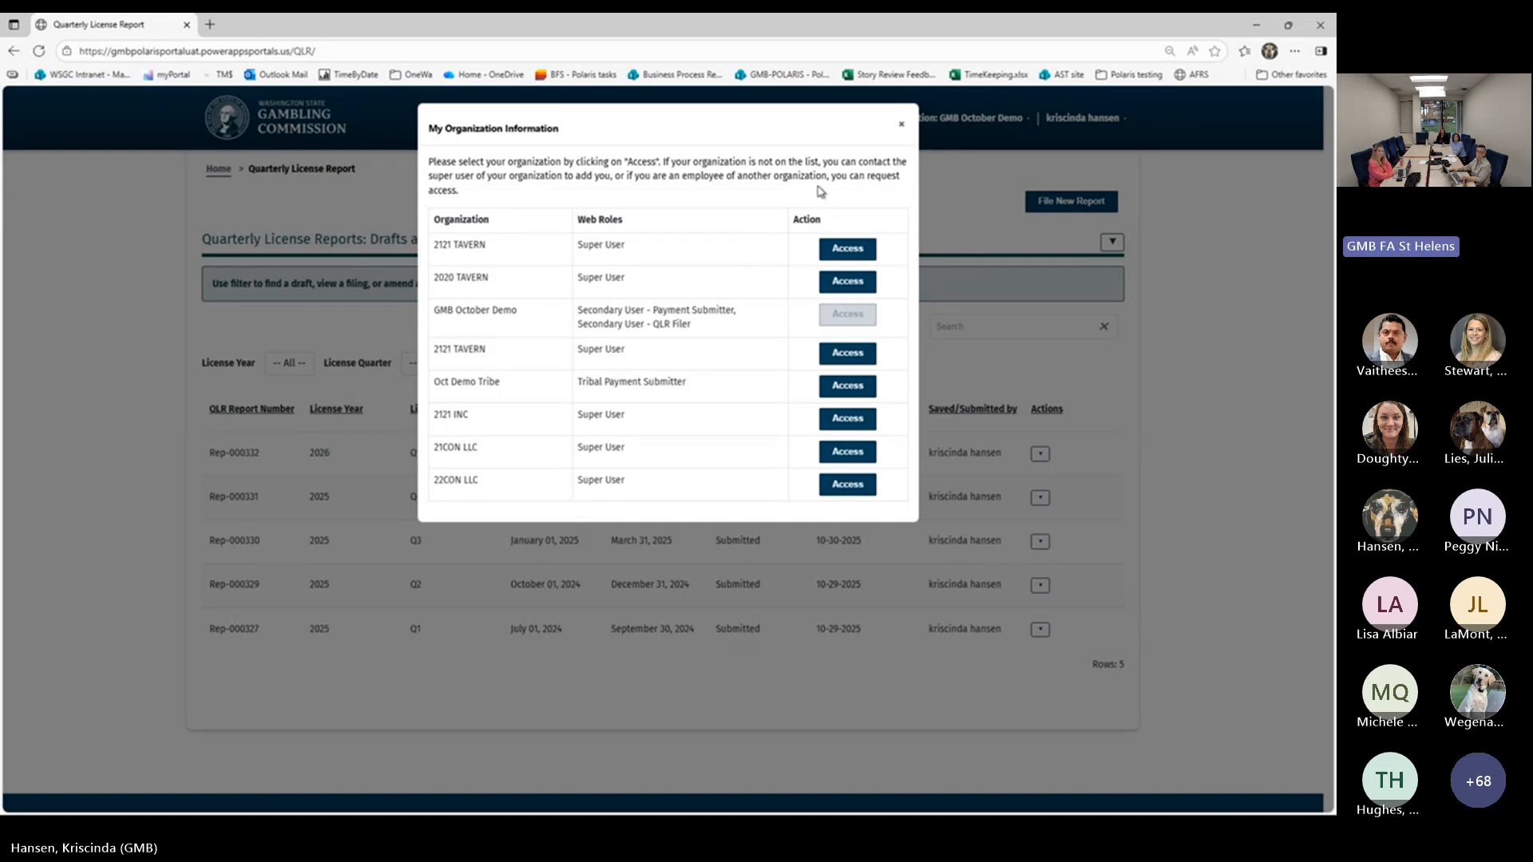
{"action": "left_click", "coordinate": [902, 129]}
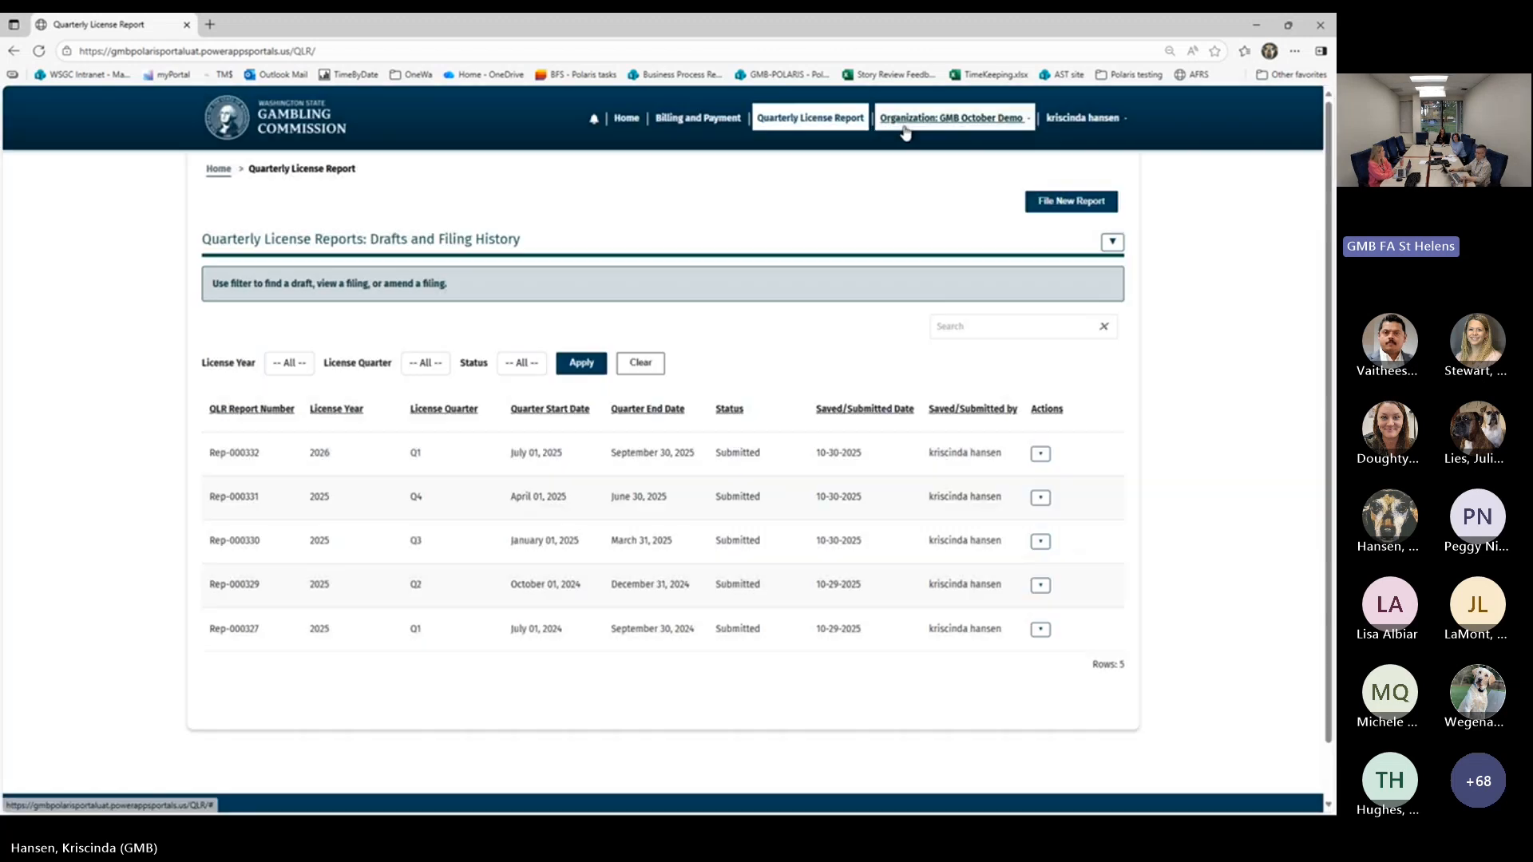